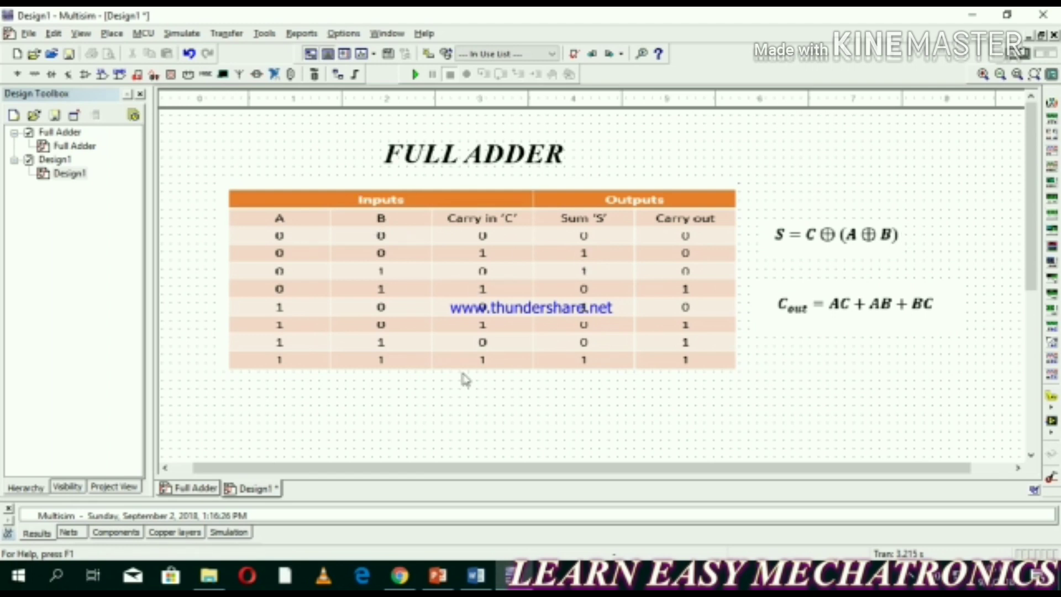
# Place an INTERACTIVE_DIGITAL_CONSTANT from the Sources group's DIGITAL_SOURCES family in the empty area below the truth table.
pyautogui.moveTo(1031, 238); pyautogui.dragTo(1037, 282)
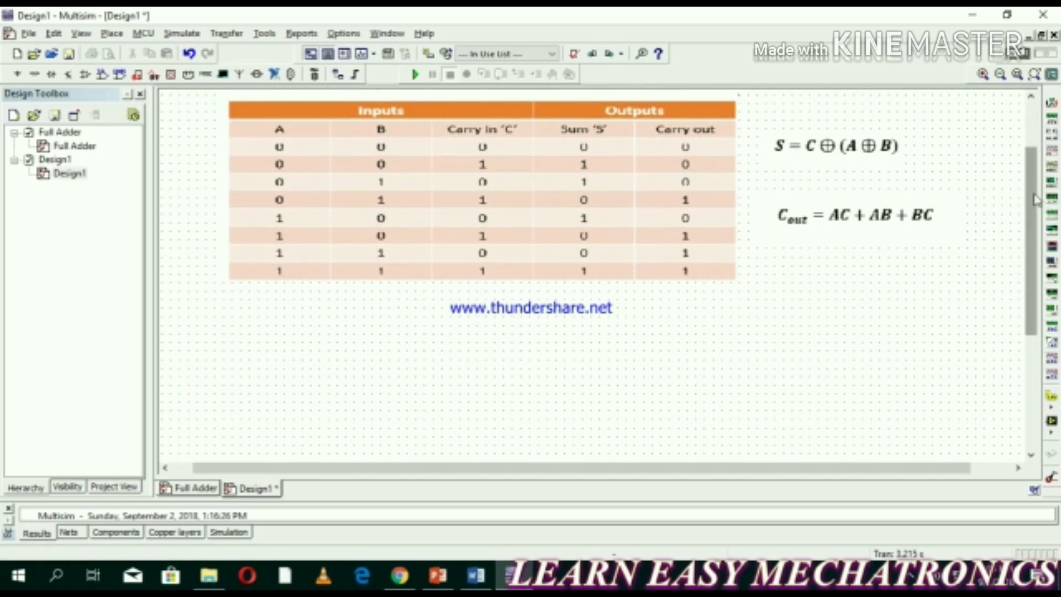
pyautogui.scroll(-1, 869, 146)
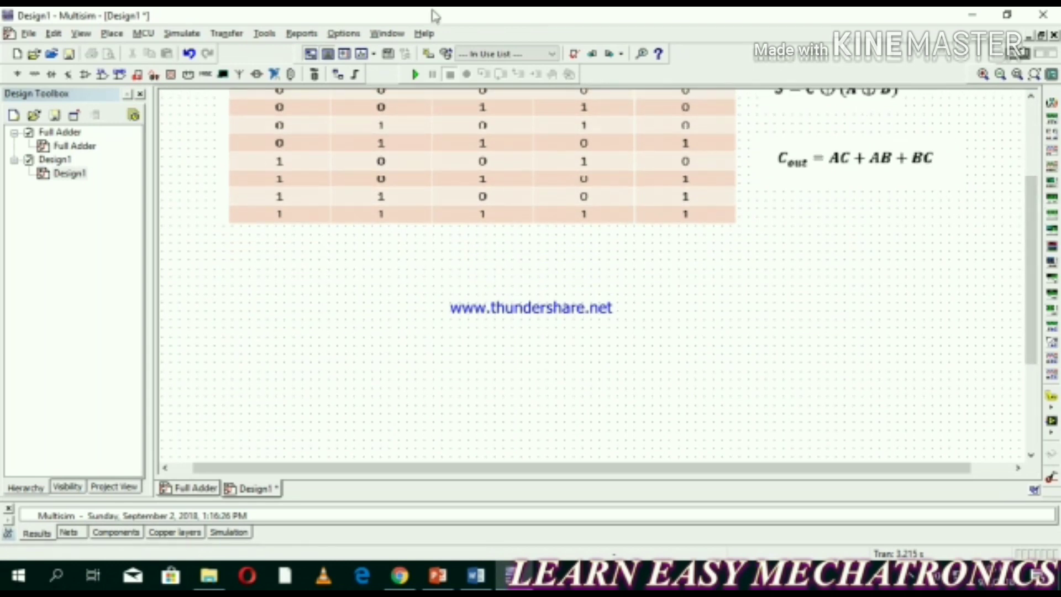
pyautogui.click(112, 37)
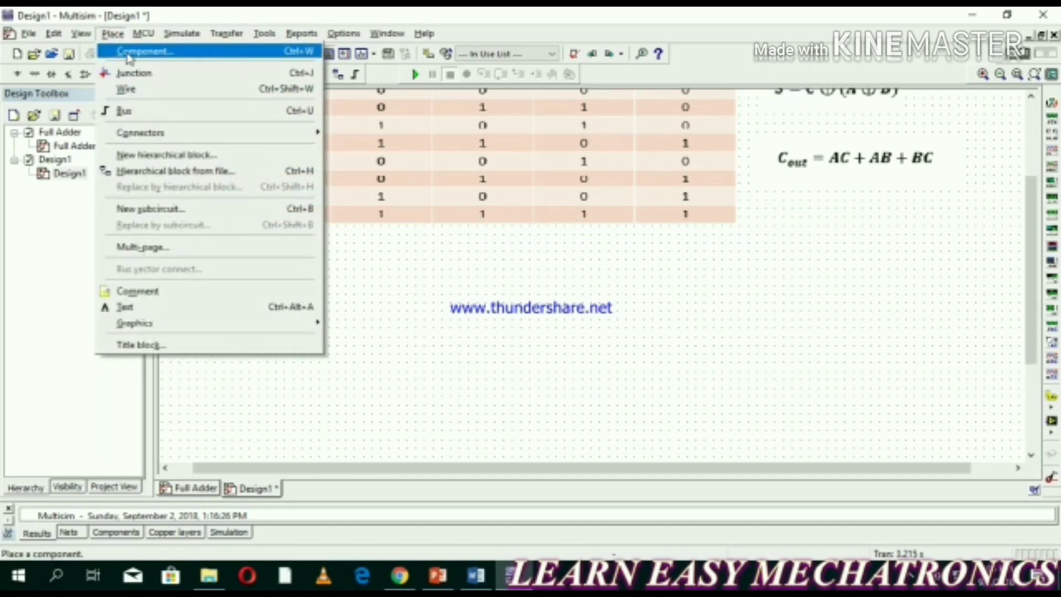
pyautogui.click(129, 53)
pyautogui.click(72, 111)
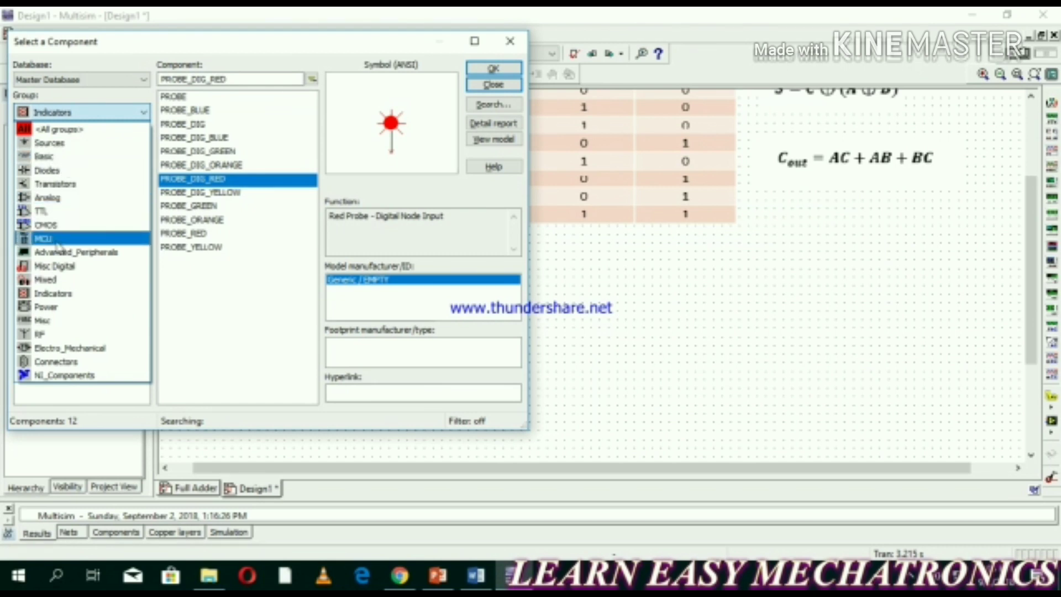
pyautogui.click(55, 142)
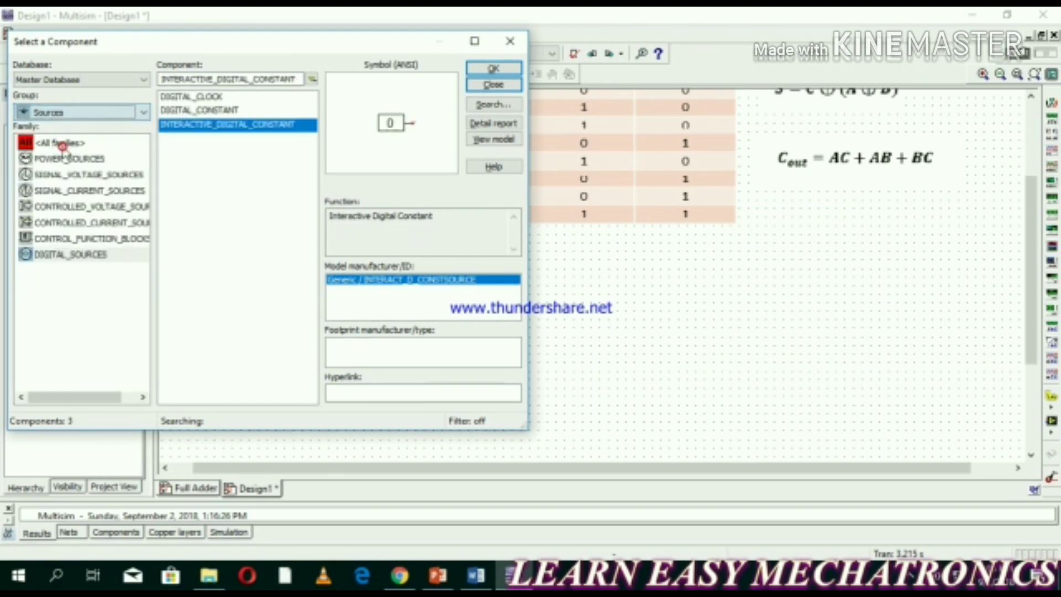
pyautogui.click(57, 257)
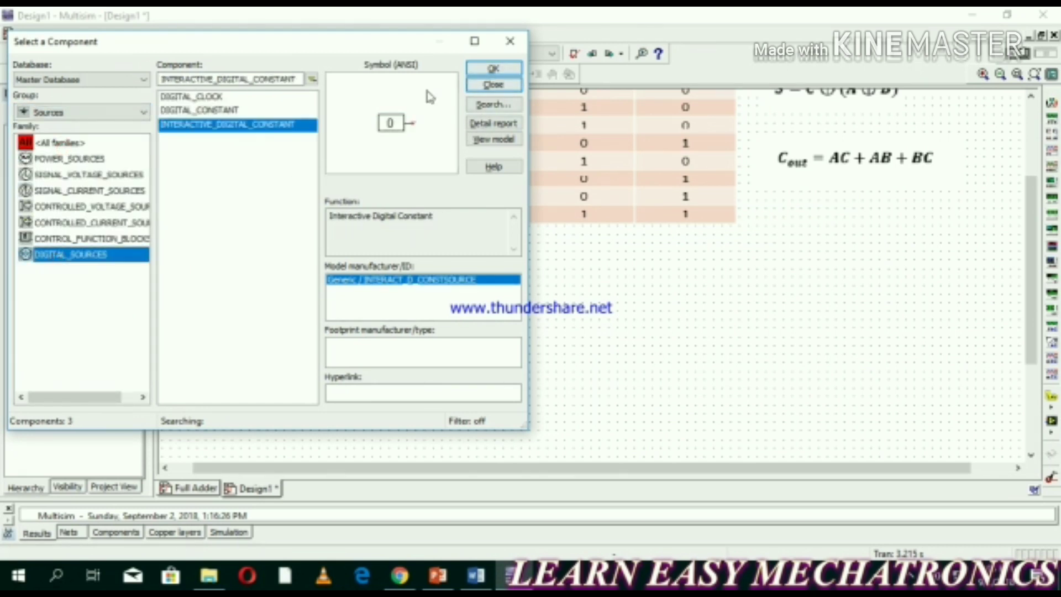
pyautogui.click(493, 68)
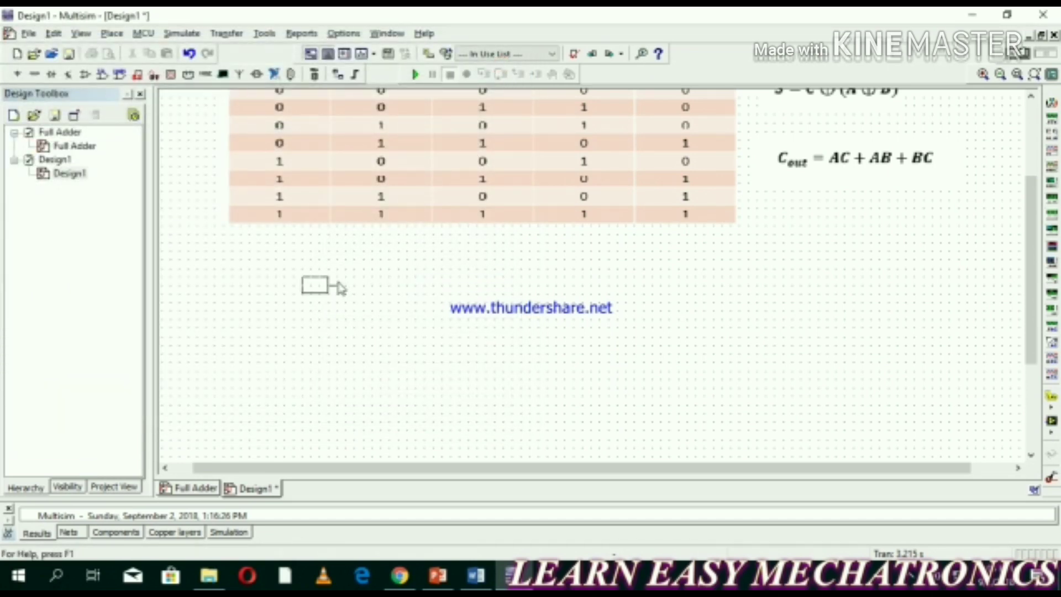
pyautogui.click(338, 283)
pyautogui.click(493, 85)
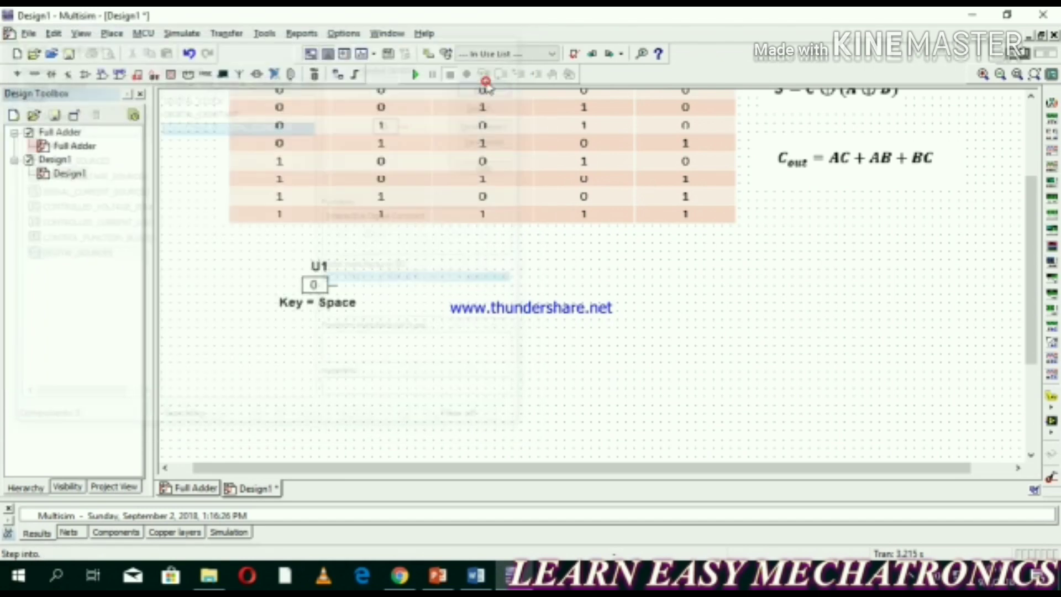
# Copy digital constant U1 and paste two duplicates in a column beneath it.
pyautogui.click(332, 285)
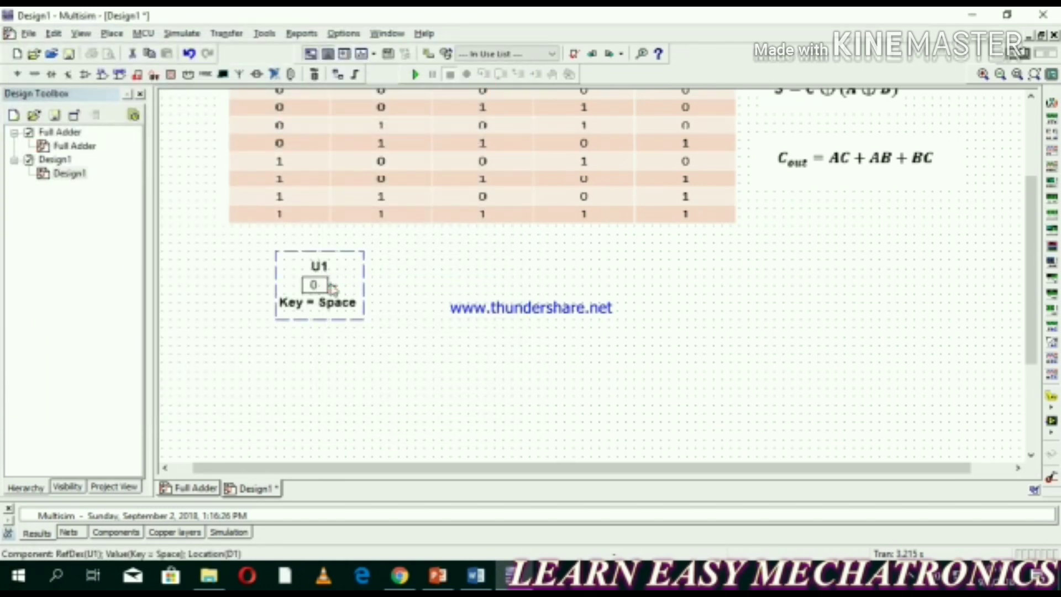
pyautogui.hotkey('ctrl', 'c')
pyautogui.hotkey('ctrl', 'v')
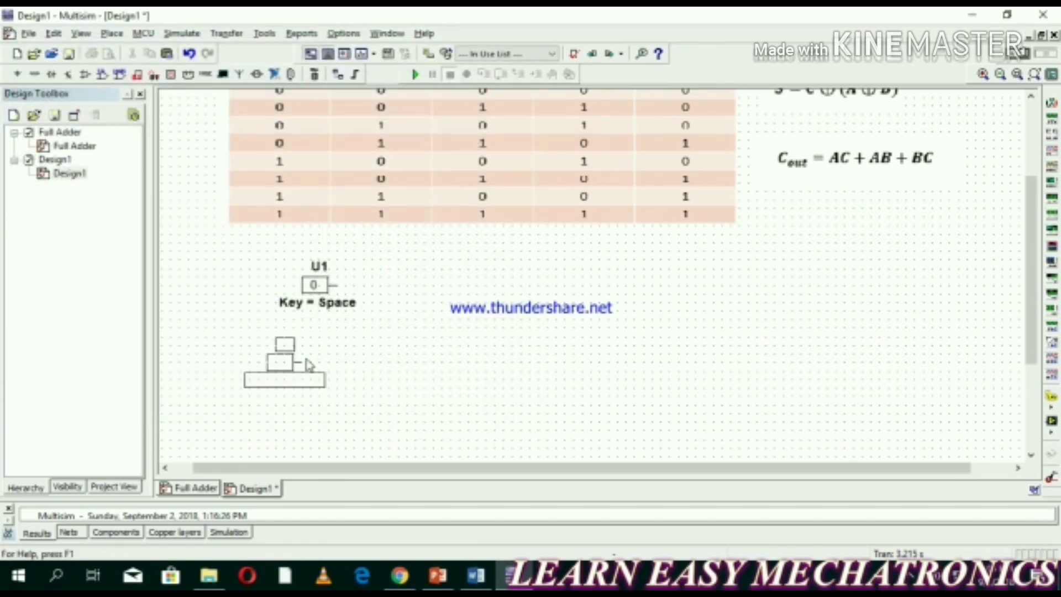
pyautogui.click(333, 352)
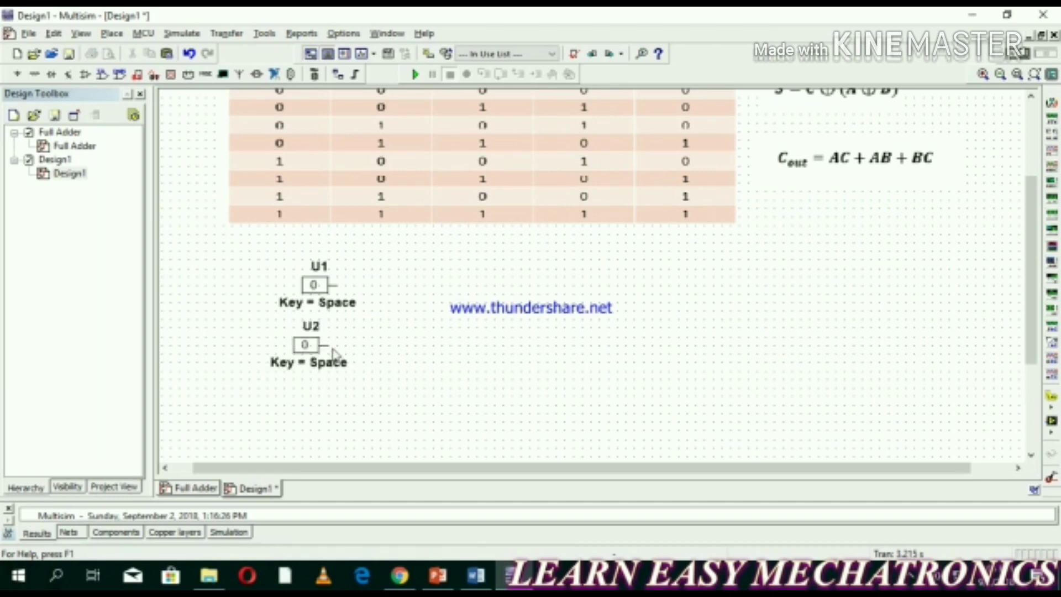
pyautogui.click(322, 386)
pyautogui.hotkey('ctrl', 'v')
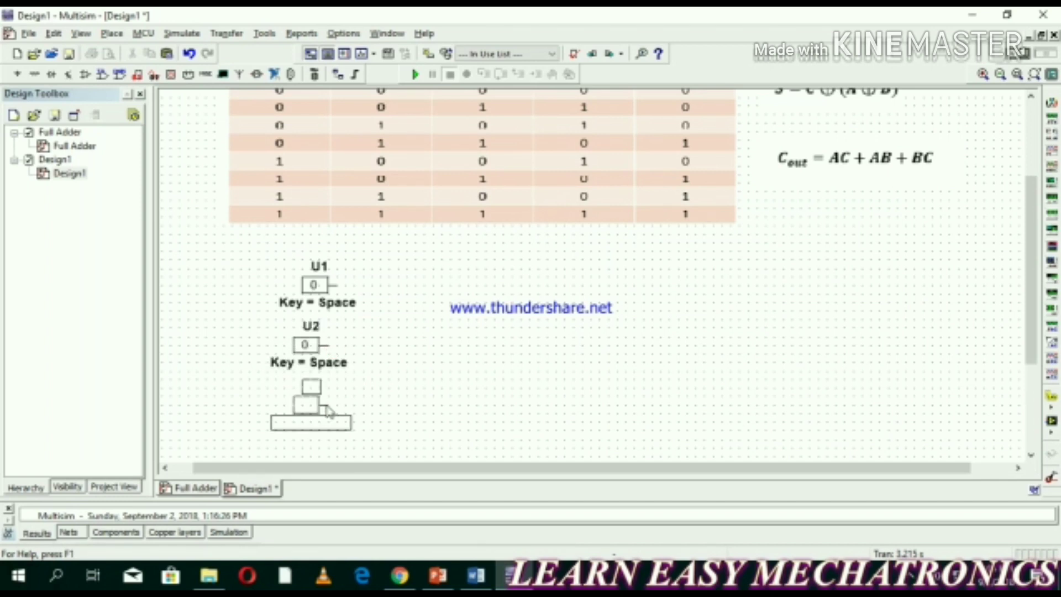
pyautogui.click(320, 410)
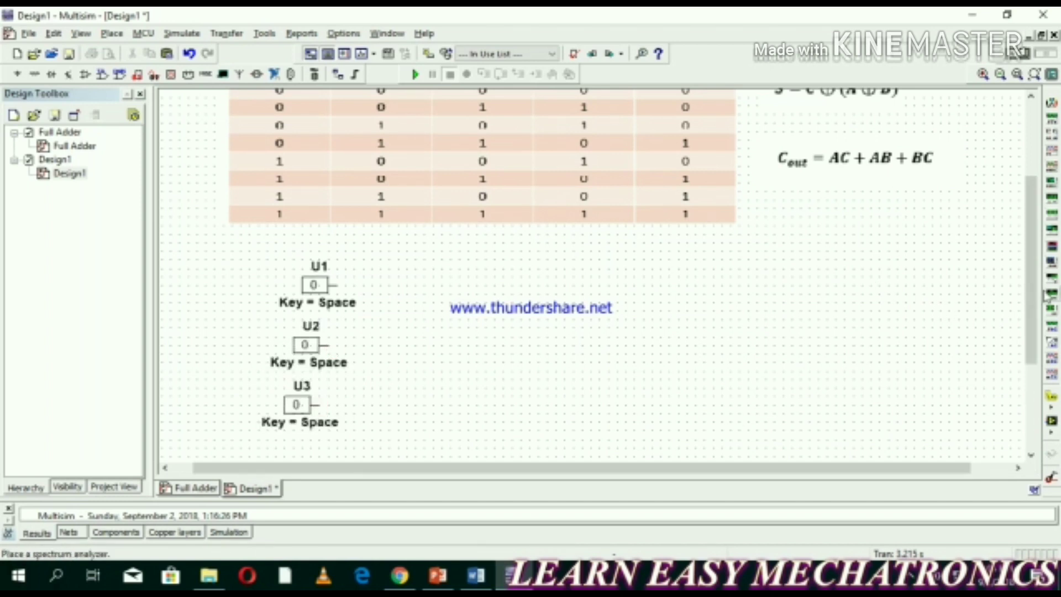
# Set the toggle key of digital constant U1 to A.
pyautogui.scroll(-4, 1041, 291)
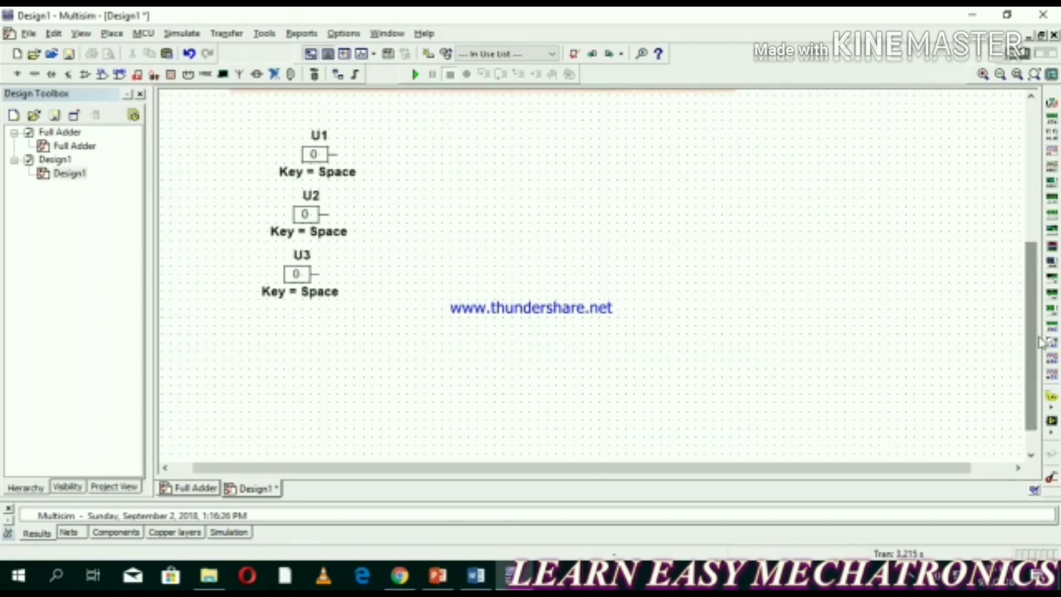
pyautogui.moveTo(1038, 333); pyautogui.dragTo(1028, 299)
pyautogui.doubleClick(340, 217)
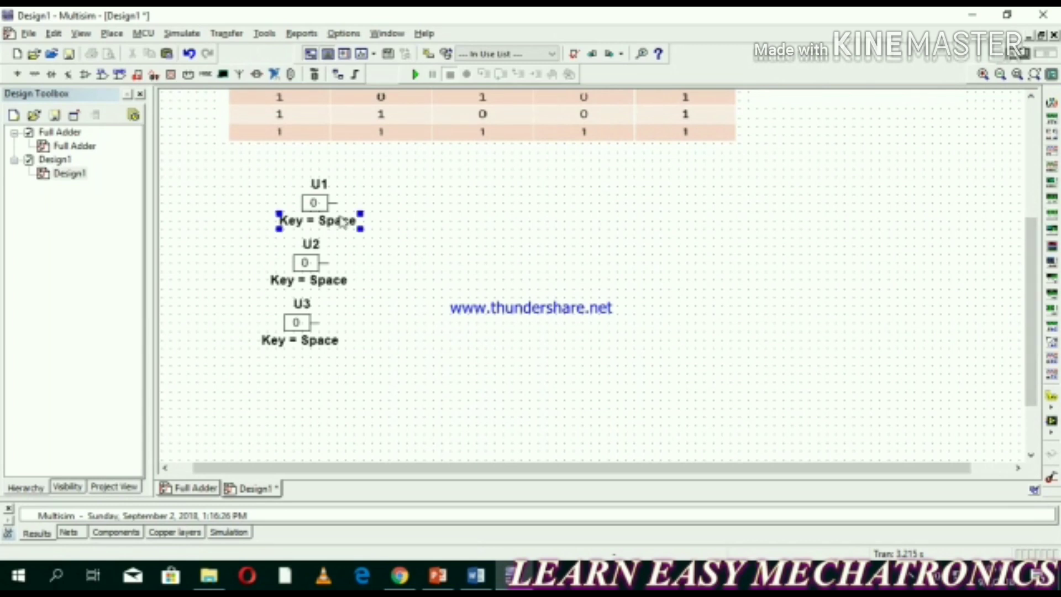
pyautogui.click(554, 164)
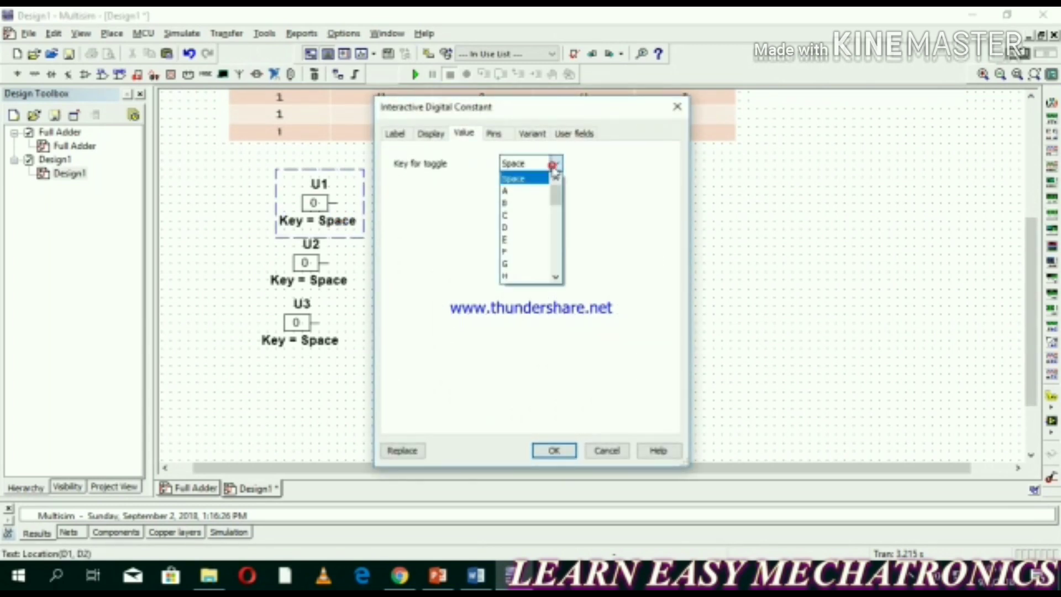
pyautogui.click(540, 192)
pyautogui.press('Return')
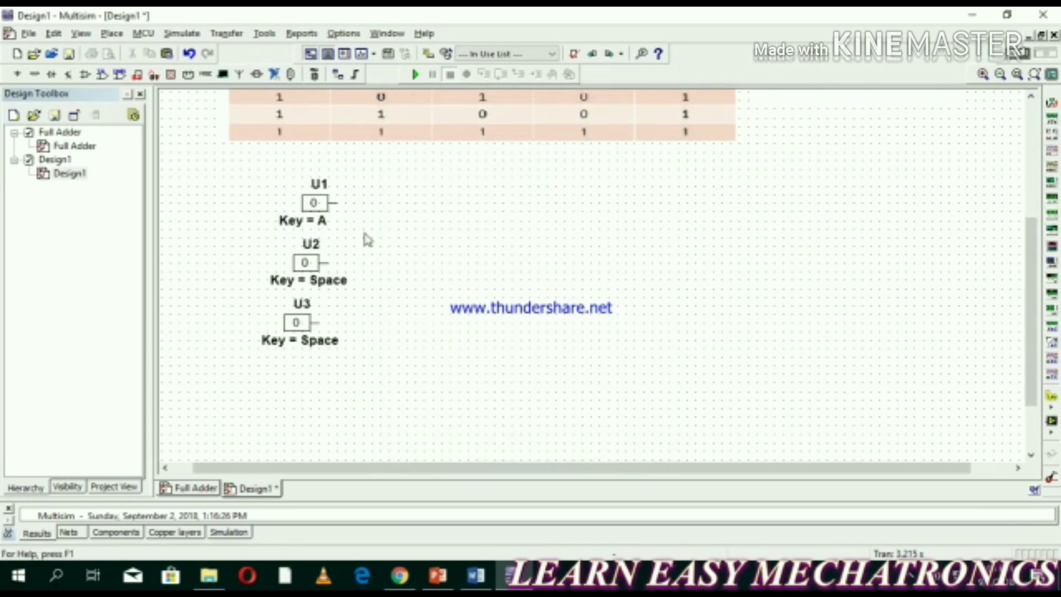
# Set the toggle key of digital constant U2 to B.
pyautogui.doubleClick(330, 285)
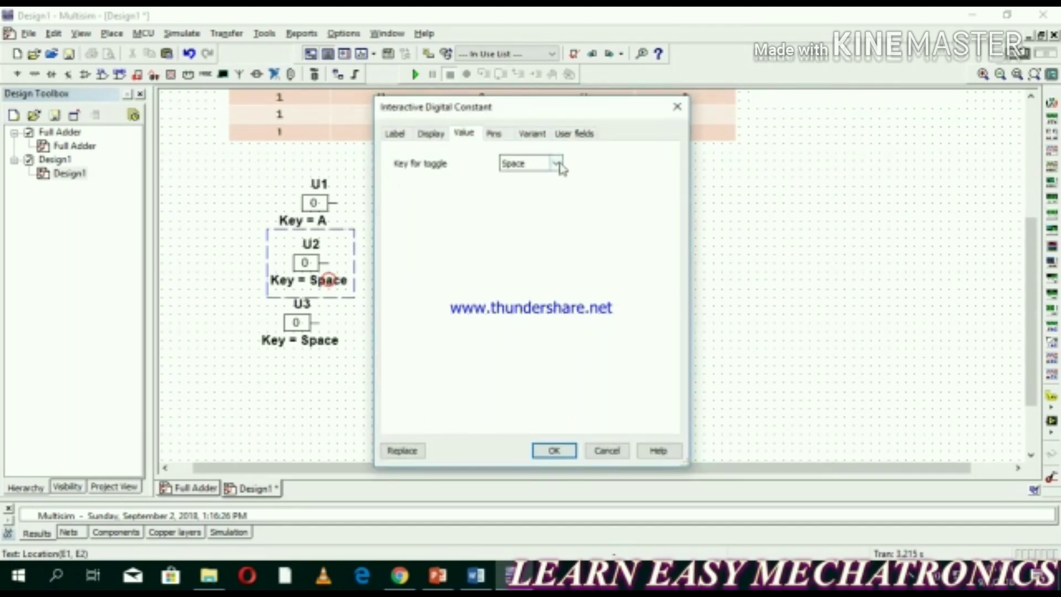
pyautogui.click(559, 164)
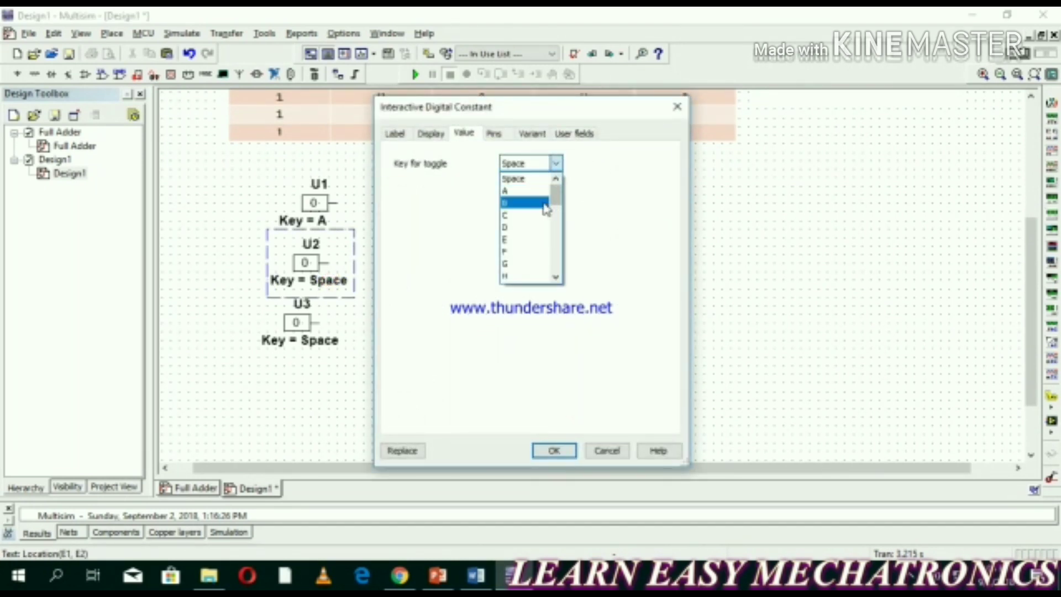
pyautogui.click(541, 203)
pyautogui.press('Return')
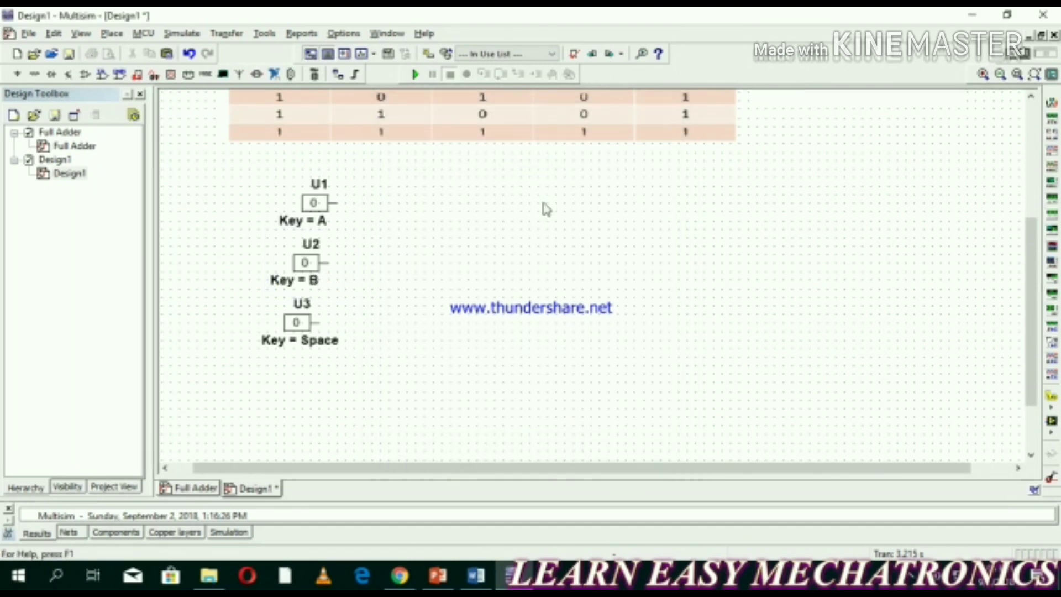
# Set the toggle key of digital constant U3 to C.
pyautogui.doubleClick(327, 349)
pyautogui.click(554, 170)
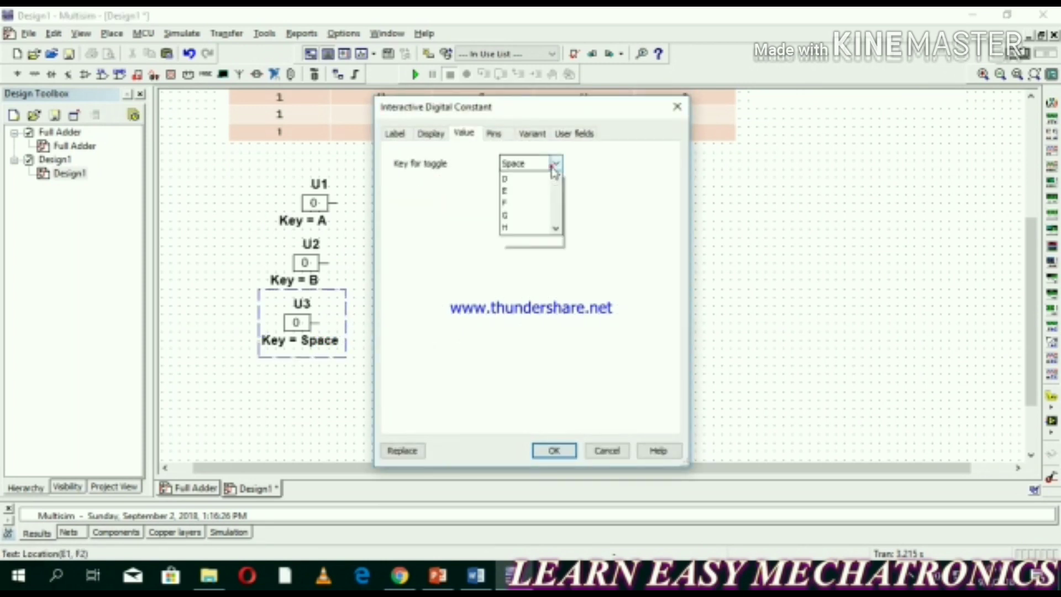
pyautogui.click(530, 215)
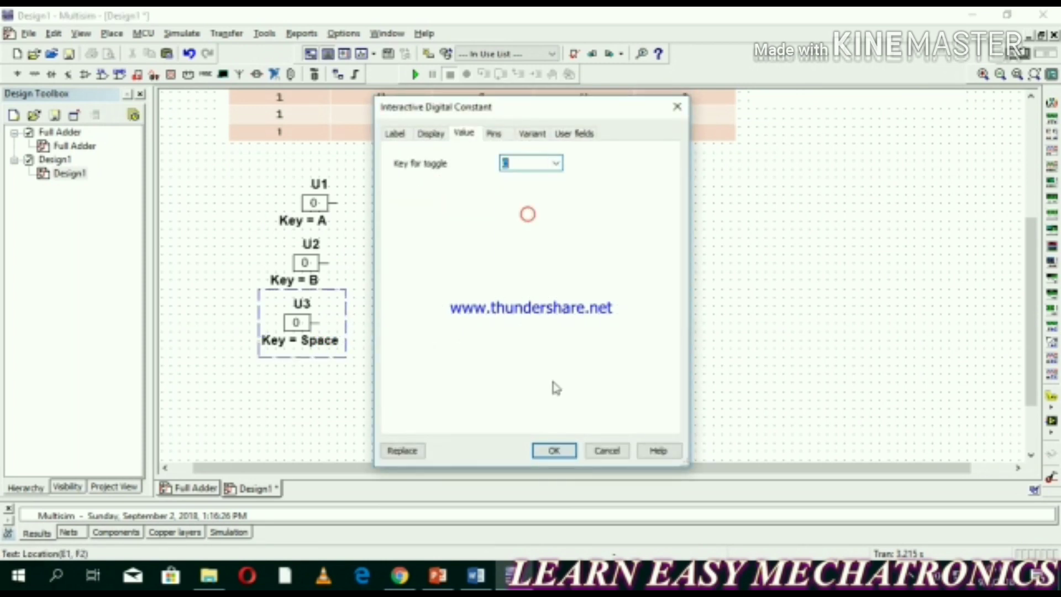
pyautogui.click(558, 450)
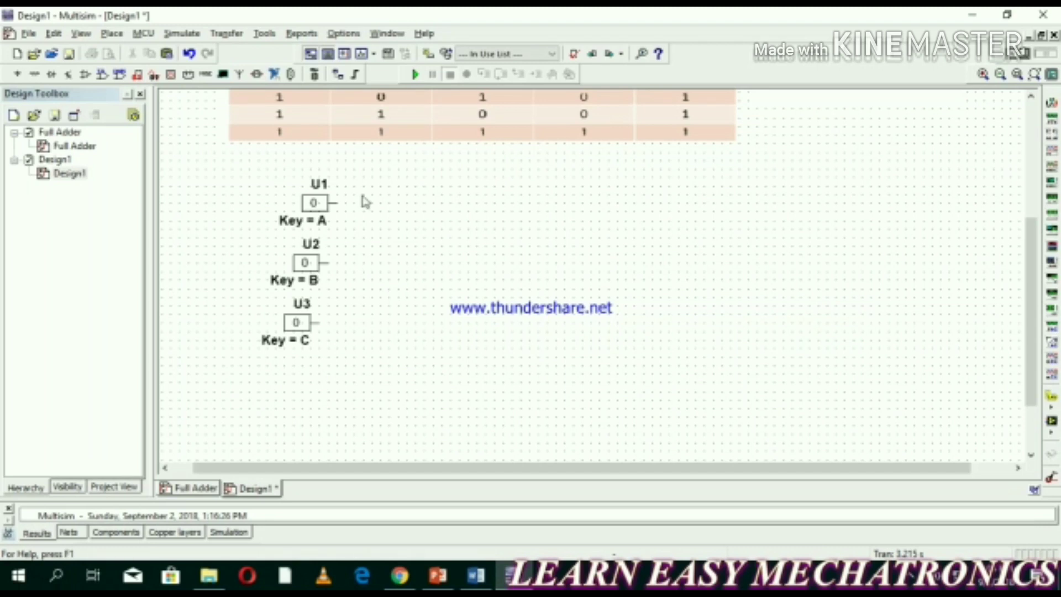
# Shift digital constant U3 slightly so that it lines up directly beneath U2.
pyautogui.moveTo(330, 365); pyautogui.dragTo(284, 263)
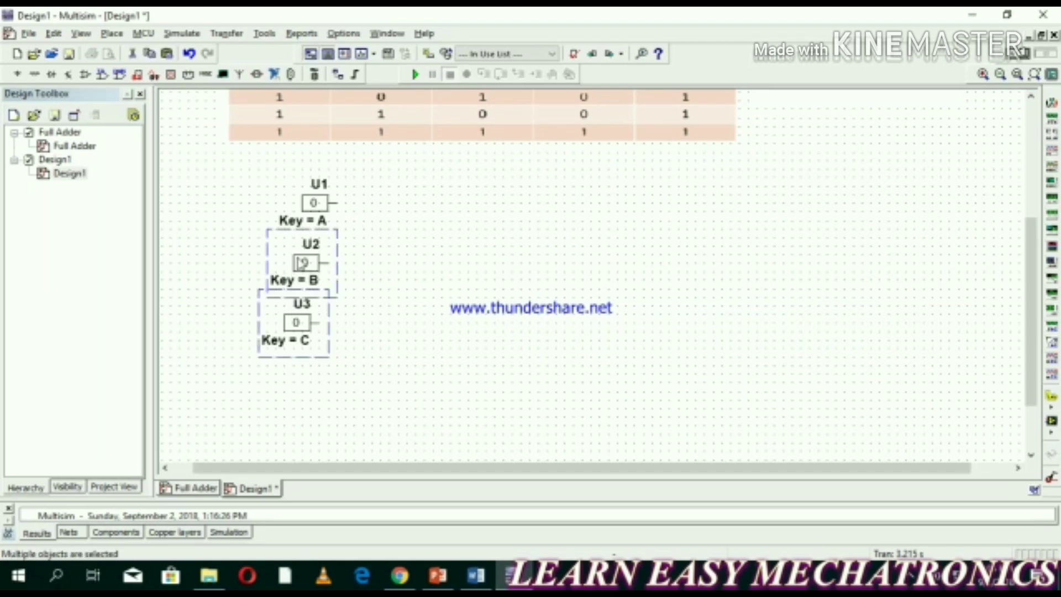
pyautogui.click(384, 315)
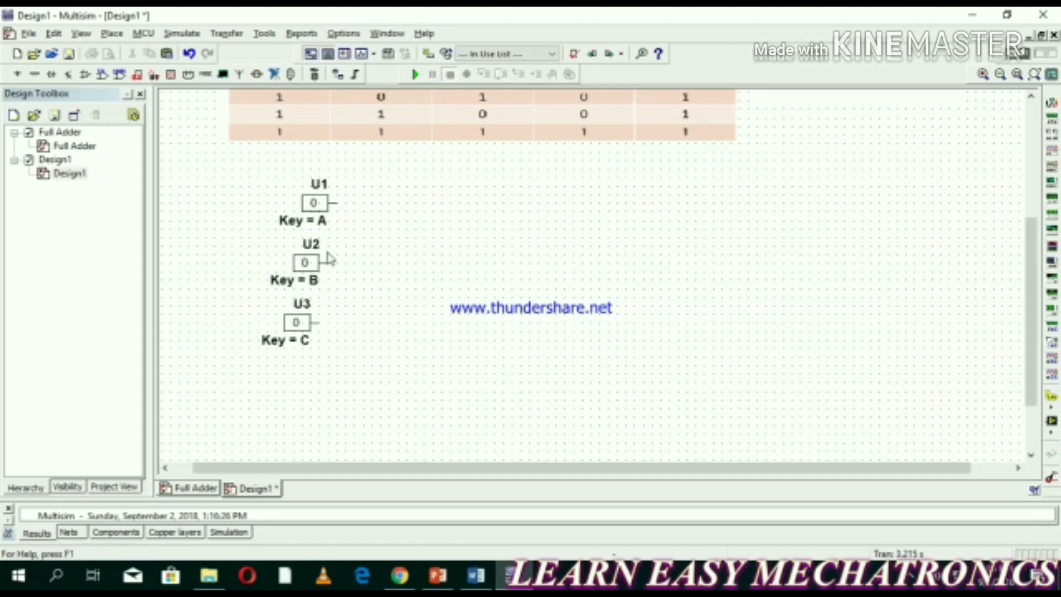
pyautogui.click(308, 317)
pyautogui.click(303, 303)
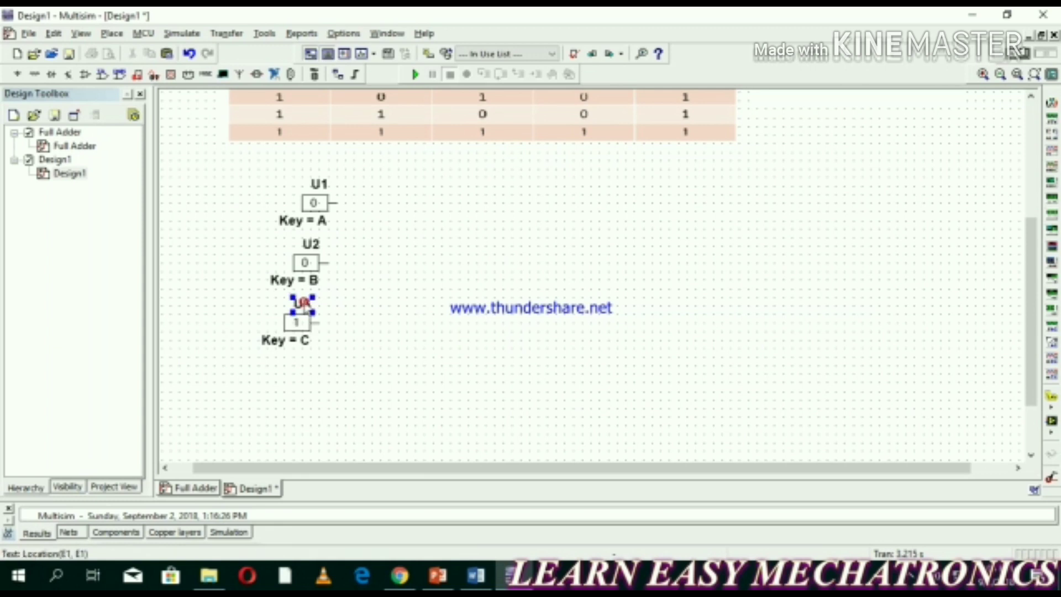
pyautogui.click(307, 315)
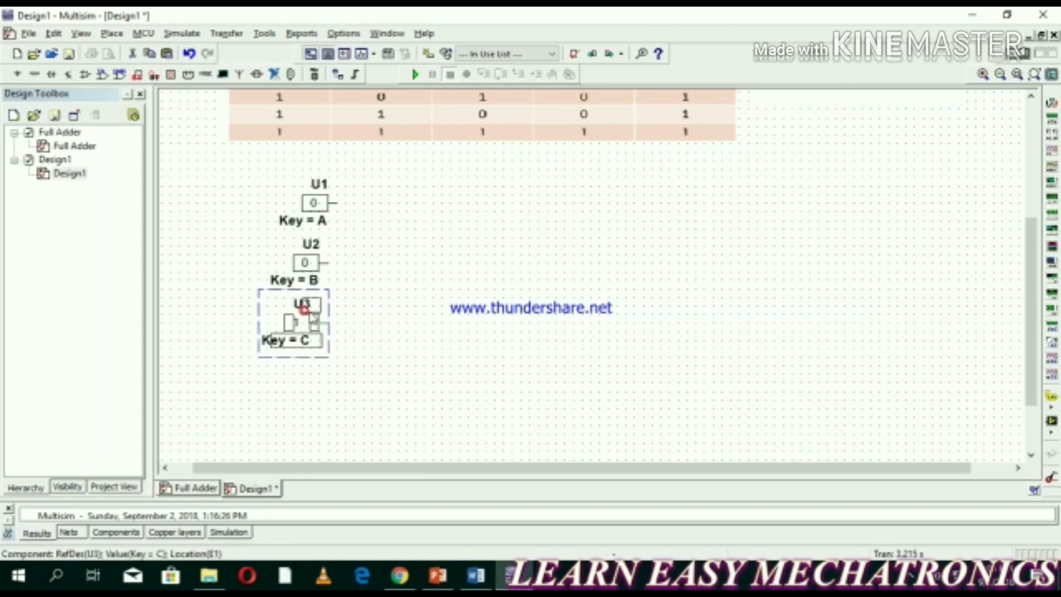
pyautogui.moveTo(304, 312); pyautogui.dragTo(312, 313)
pyautogui.click(341, 324)
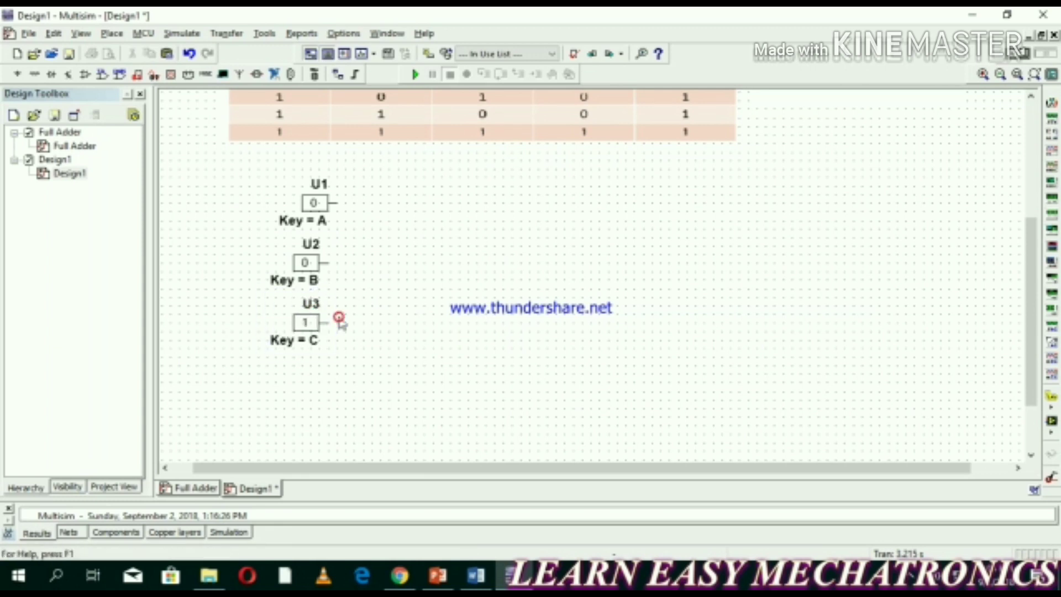
# Change the reference designator of digital constant U1 to A.
pyautogui.click(315, 185)
pyautogui.doubleClick(316, 188)
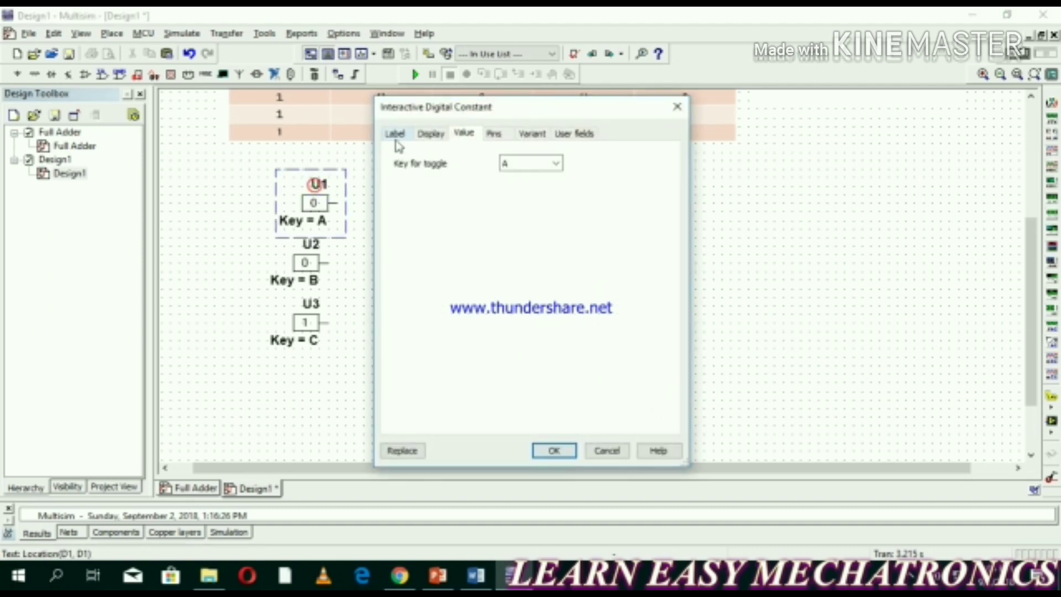
pyautogui.click(394, 133)
pyautogui.doubleClick(426, 177)
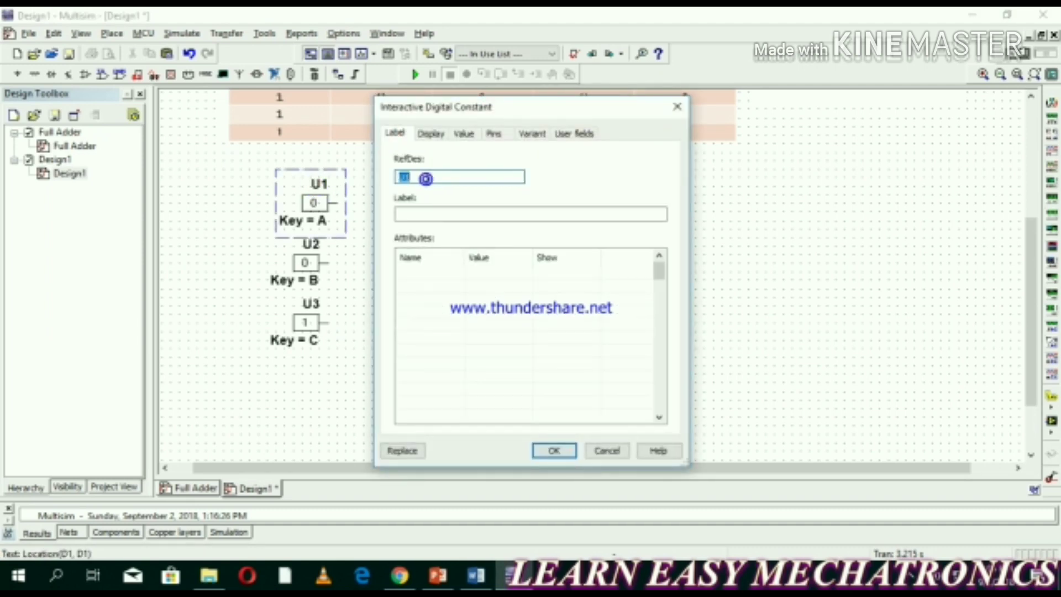
pyautogui.write('A')
pyautogui.press('Return')
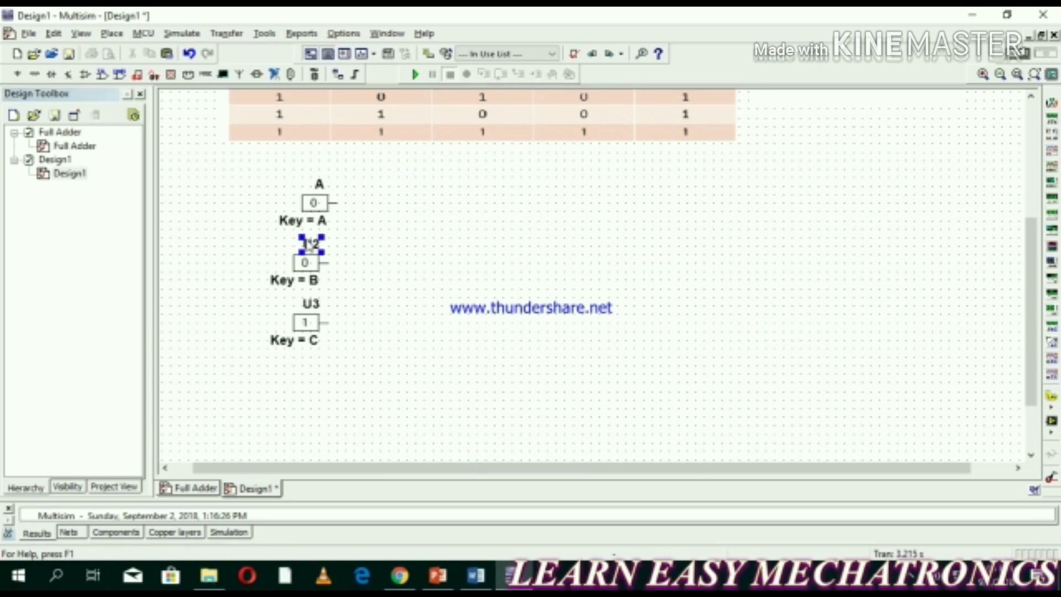
# Change the reference designator of digital constant U2 to B.
pyautogui.doubleClick(307, 243)
pyautogui.click(395, 135)
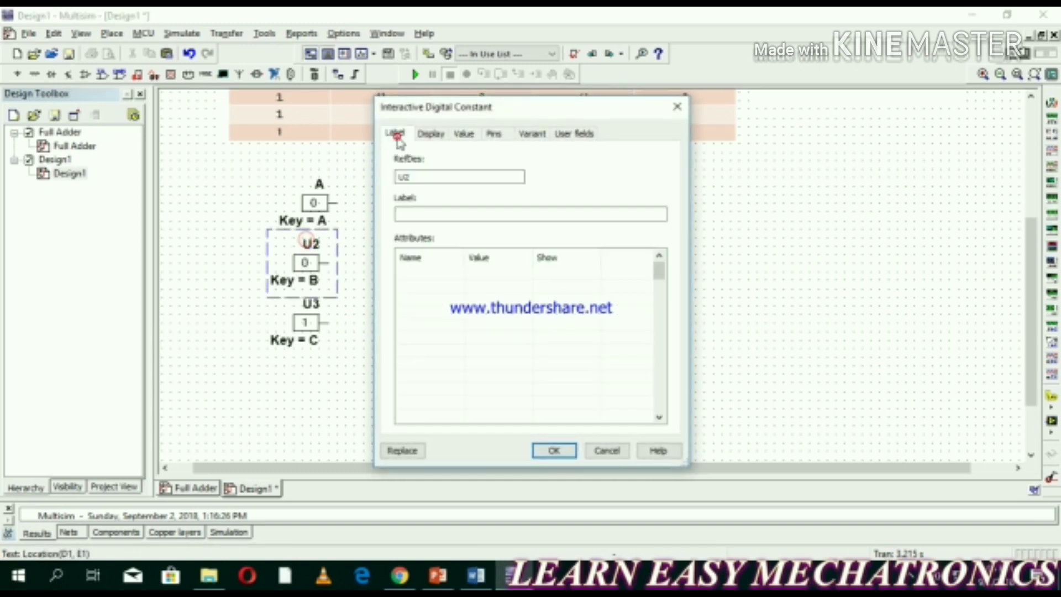
pyautogui.doubleClick(418, 177)
pyautogui.write('B')
pyautogui.press('Return')
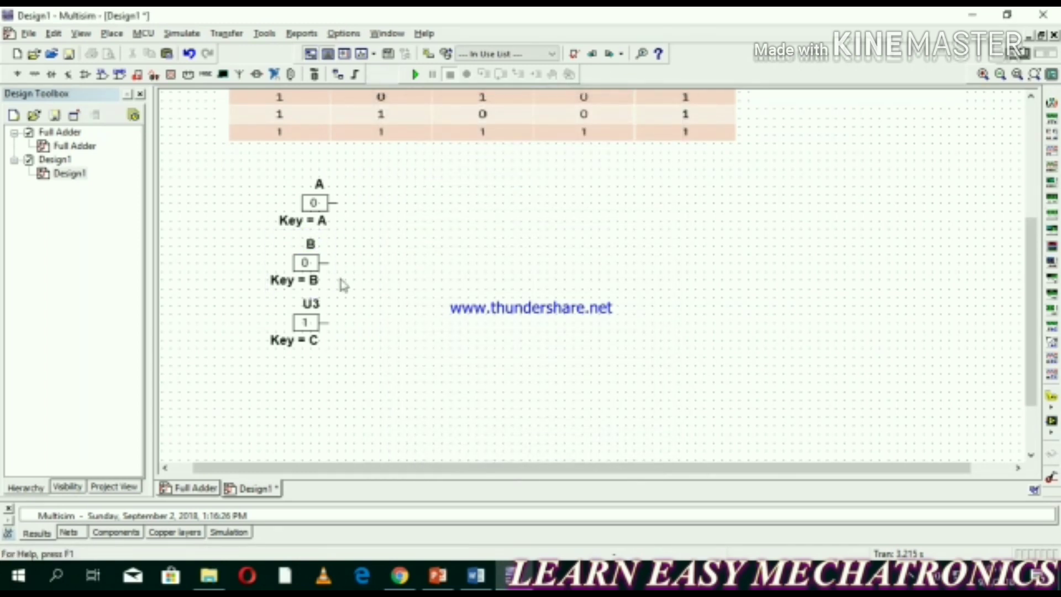
# Change the reference designator of digital constant U3 to Carry_in.
pyautogui.doubleClick(311, 303)
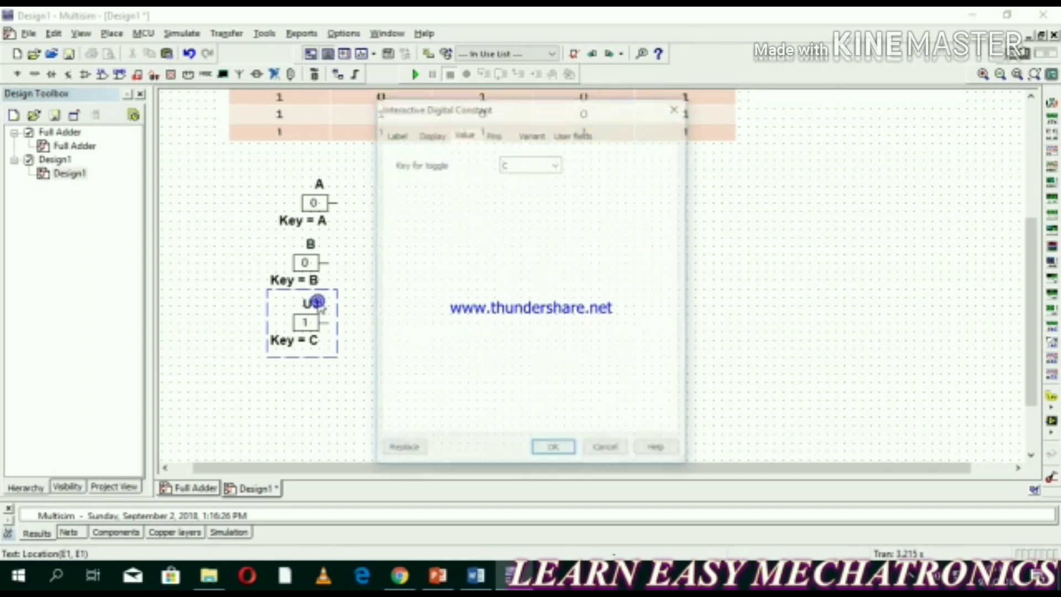
pyautogui.click(395, 134)
pyautogui.doubleClick(428, 177)
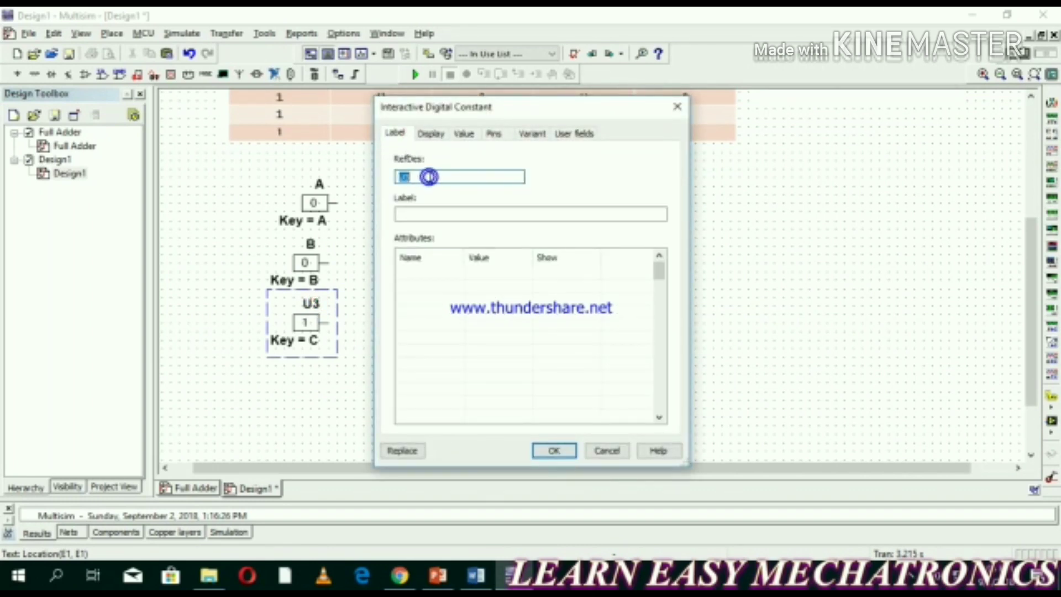
pyautogui.write('Carry_in')
pyautogui.press('Return')
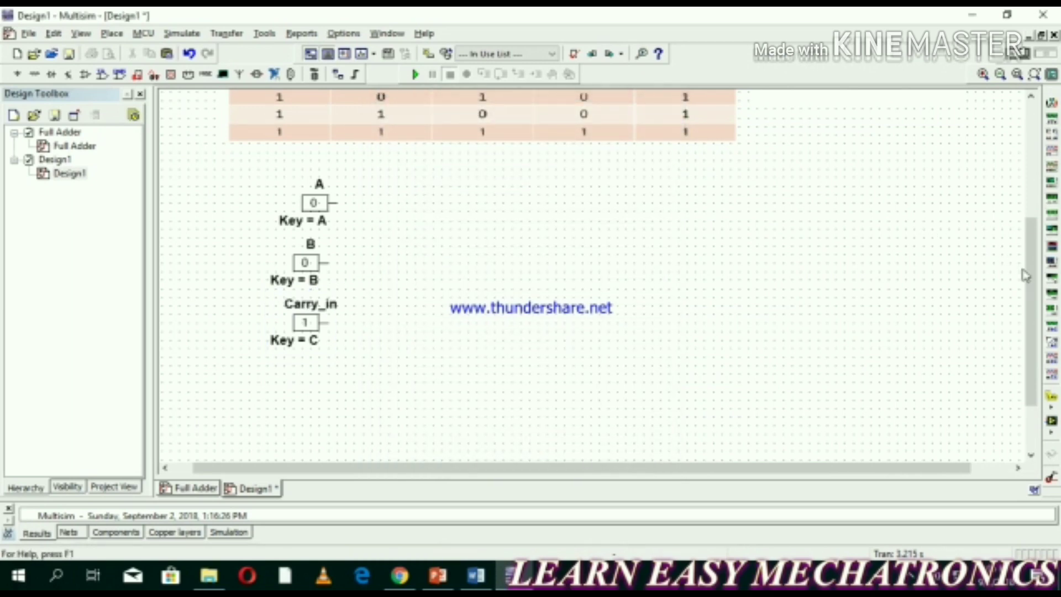
# Place section A of a new 74LS86D XOR gate from the TTL group to the right of inputs A and B.
pyautogui.hscroll(2, 1023, 268)
pyautogui.scroll(5, 1031, 267)
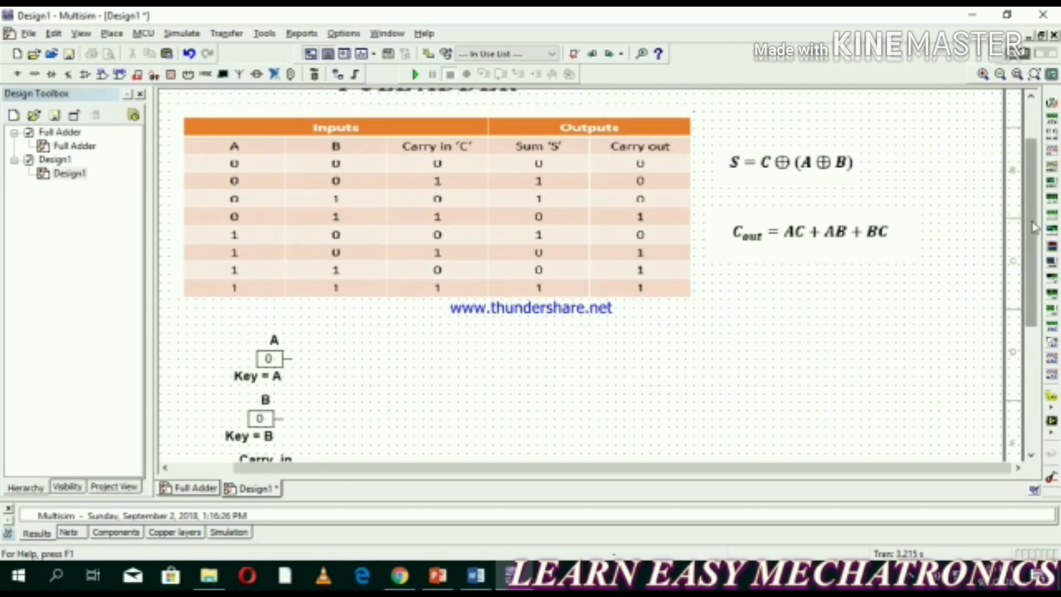
pyautogui.scroll(-3, 1021, 223)
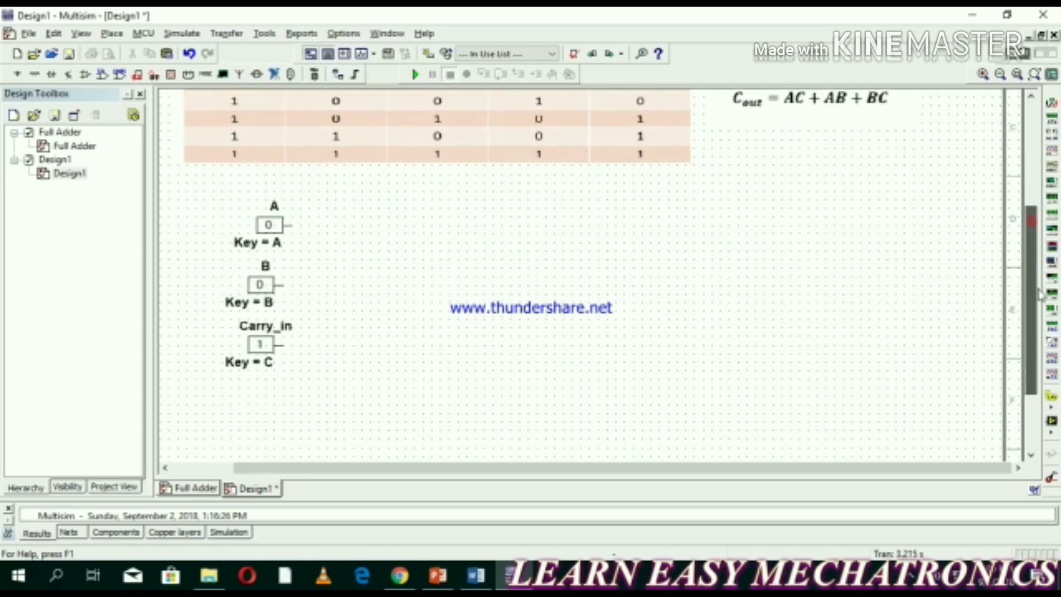
pyautogui.click(112, 33)
pyautogui.click(132, 52)
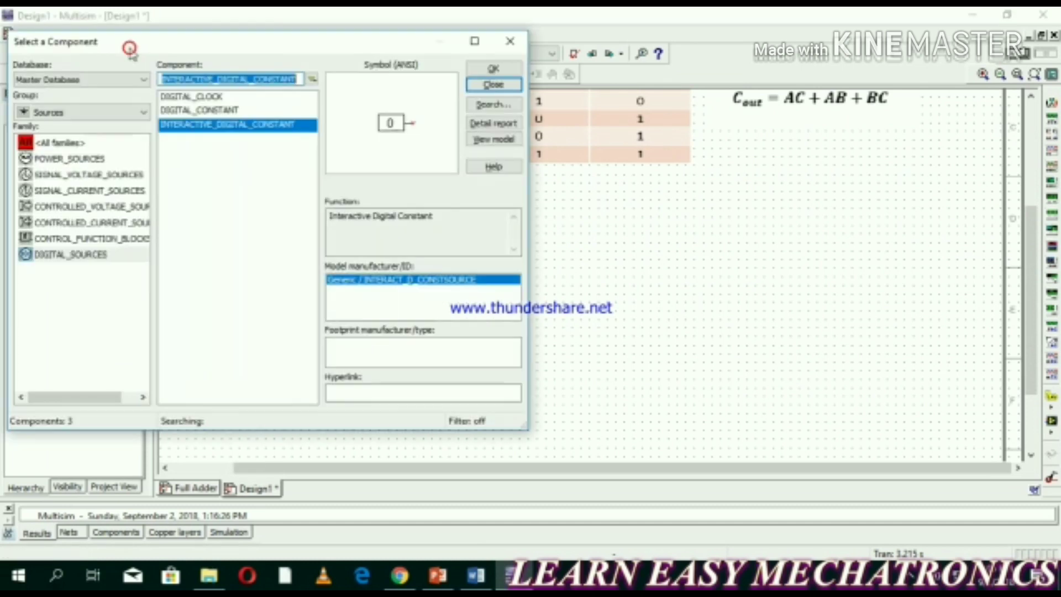
pyautogui.click(125, 112)
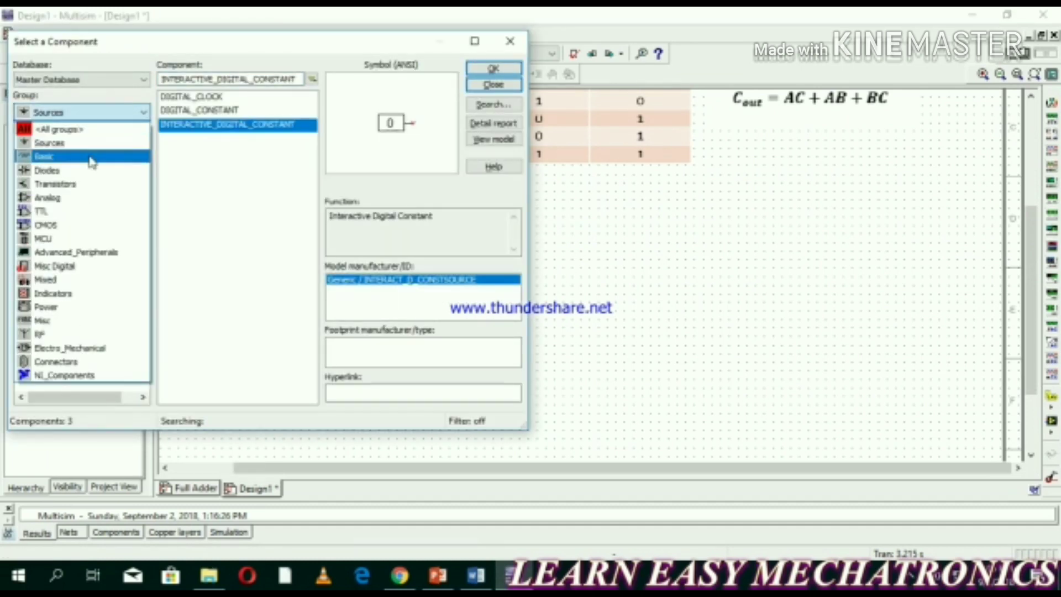
pyautogui.click(83, 211)
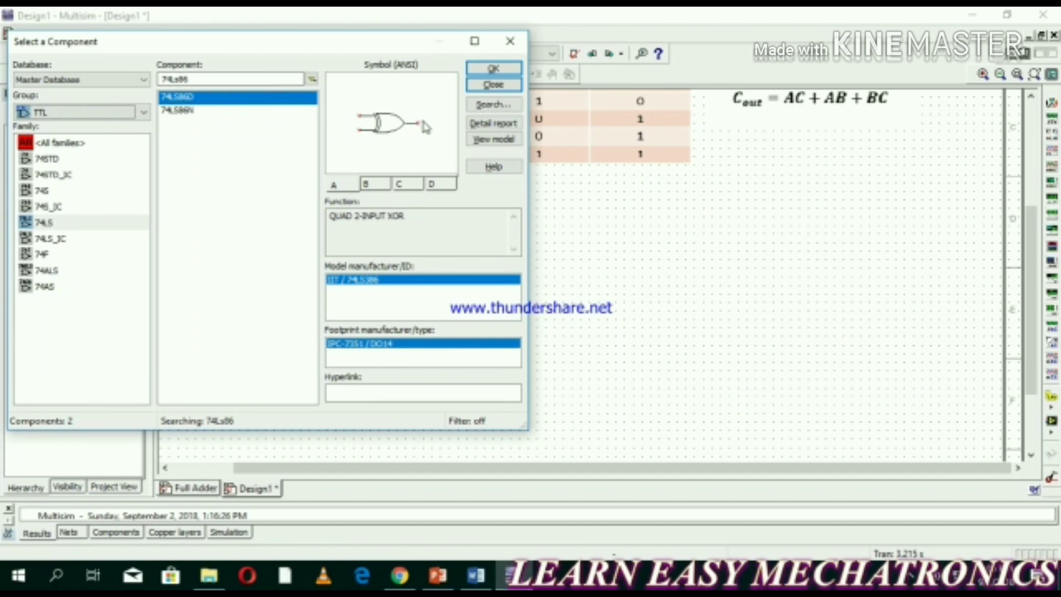
pyautogui.click(509, 71)
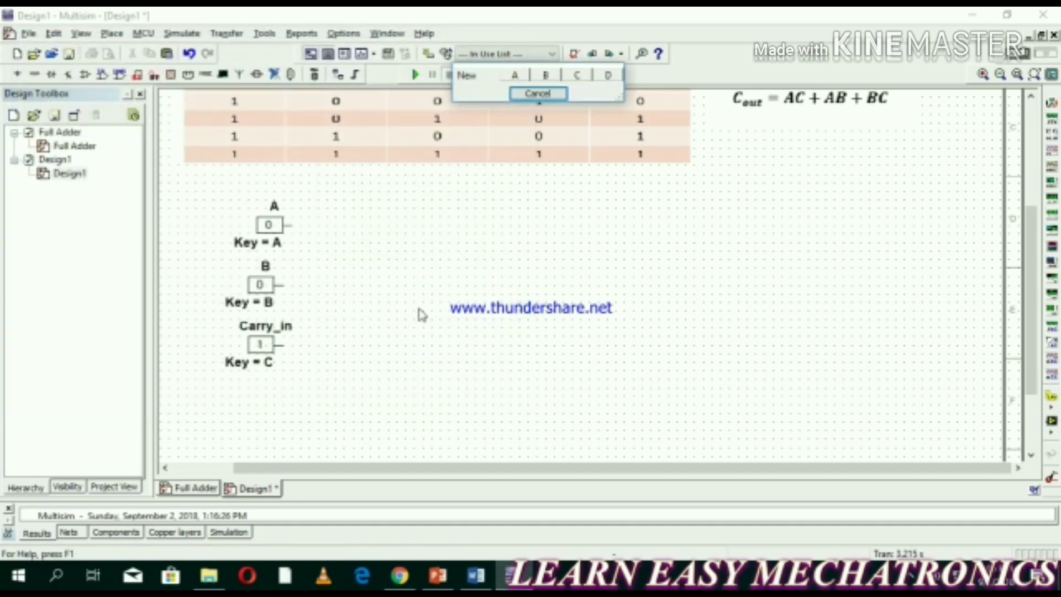
pyautogui.click(518, 75)
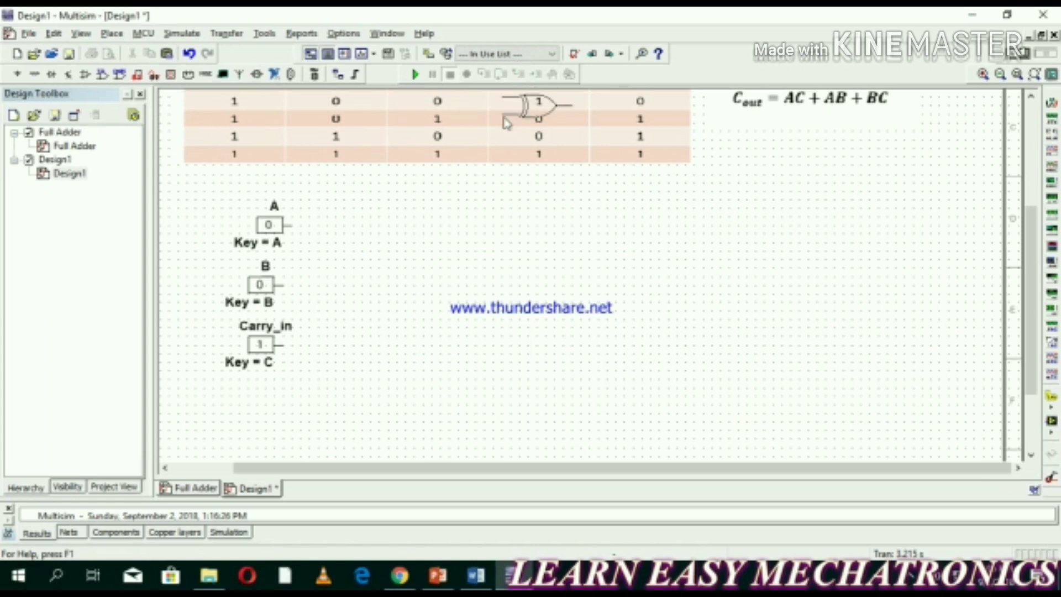
pyautogui.click(373, 262)
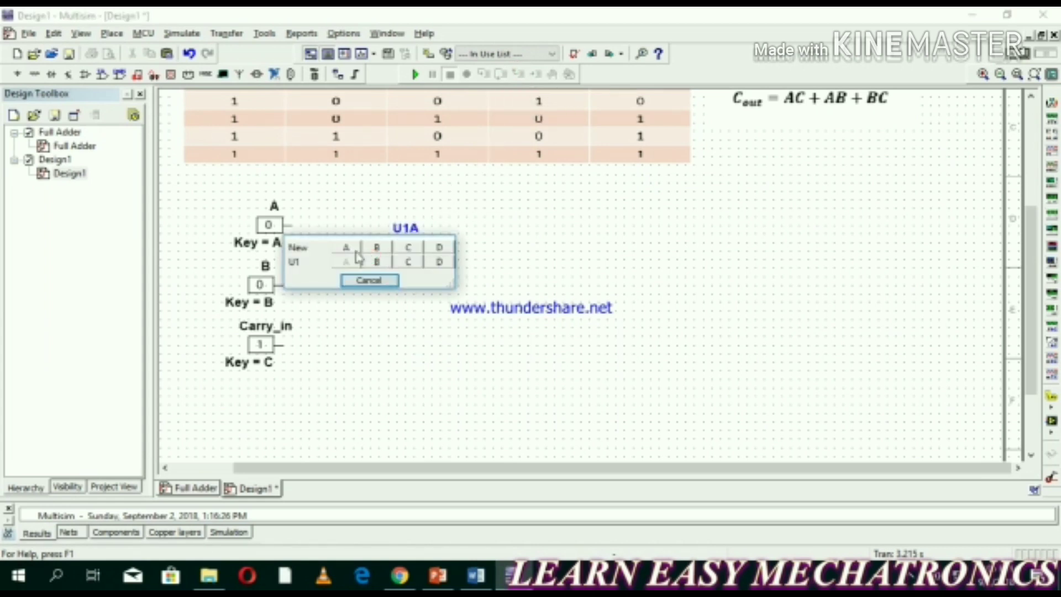
# Place section A of a second new 74LS86D chip below and to the right of the first XOR gate, and finish placing components.
pyautogui.click(365, 257)
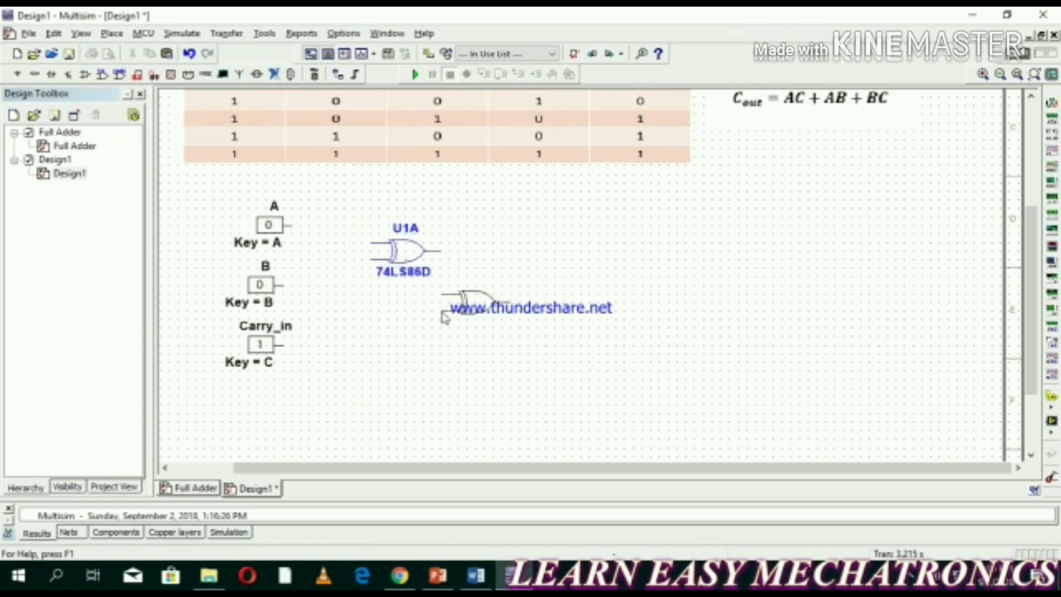
pyautogui.click(457, 308)
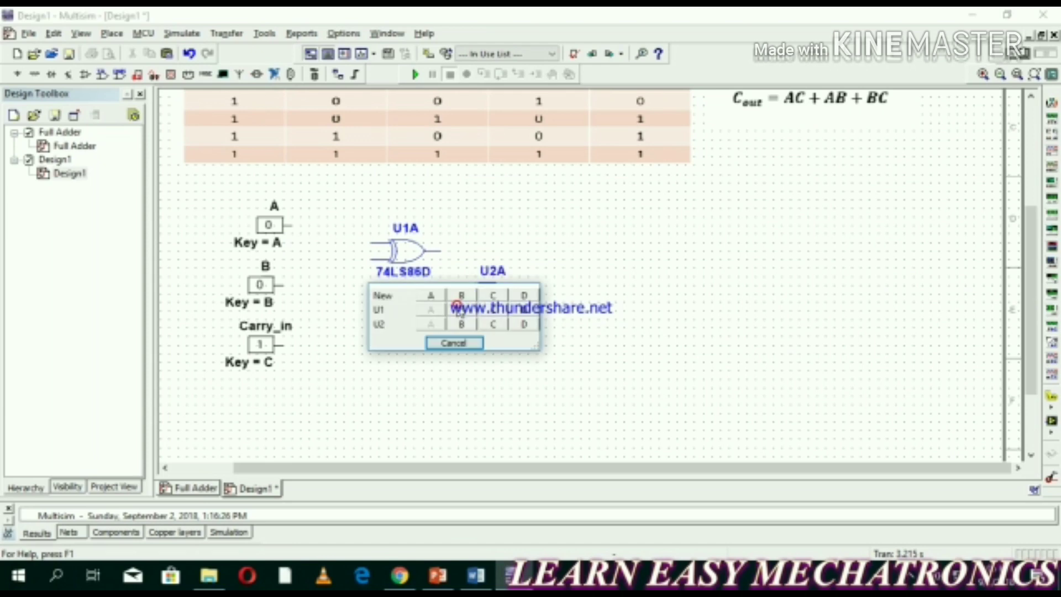
pyautogui.click(462, 342)
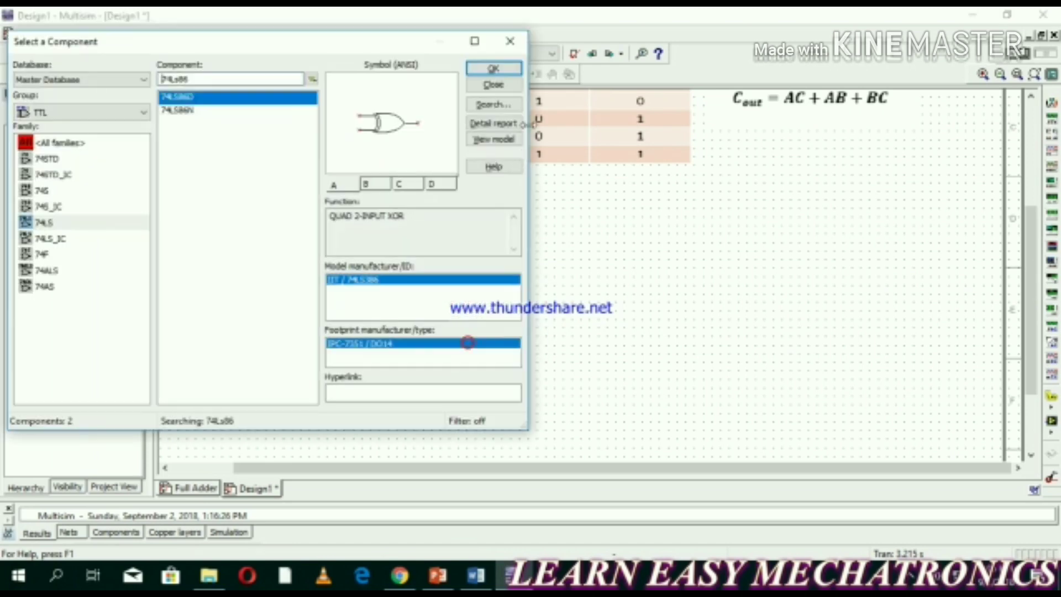
pyautogui.click(509, 86)
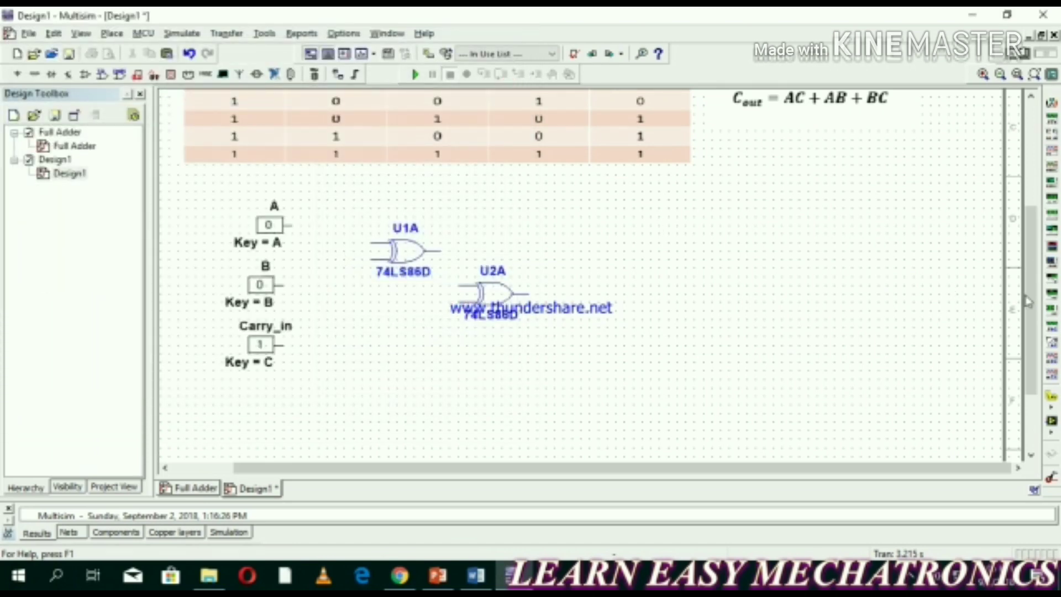
# Wire input A to the upper input of XOR gate U1A and input B to its lower input.
pyautogui.scroll(3, 1028, 301)
pyautogui.scroll(-3, 1034, 303)
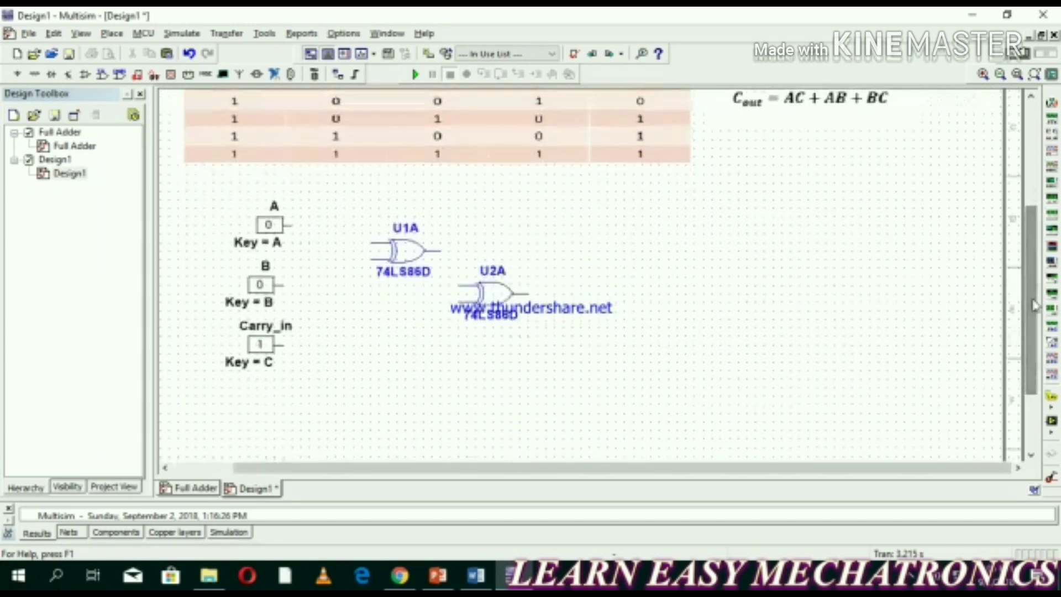
pyautogui.click(291, 224)
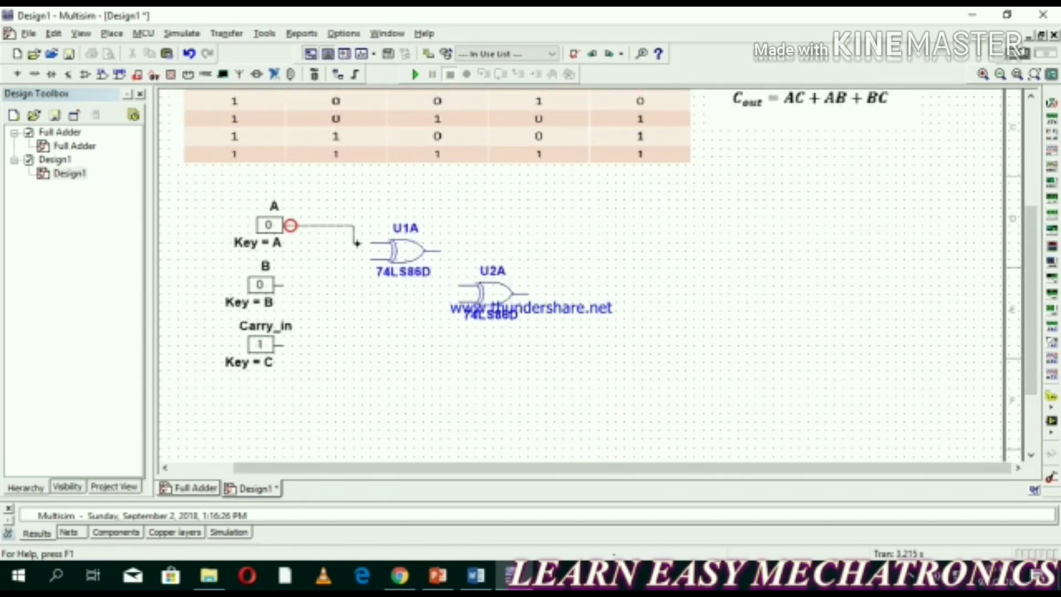
pyautogui.click(372, 243)
pyautogui.click(287, 284)
pyautogui.click(370, 259)
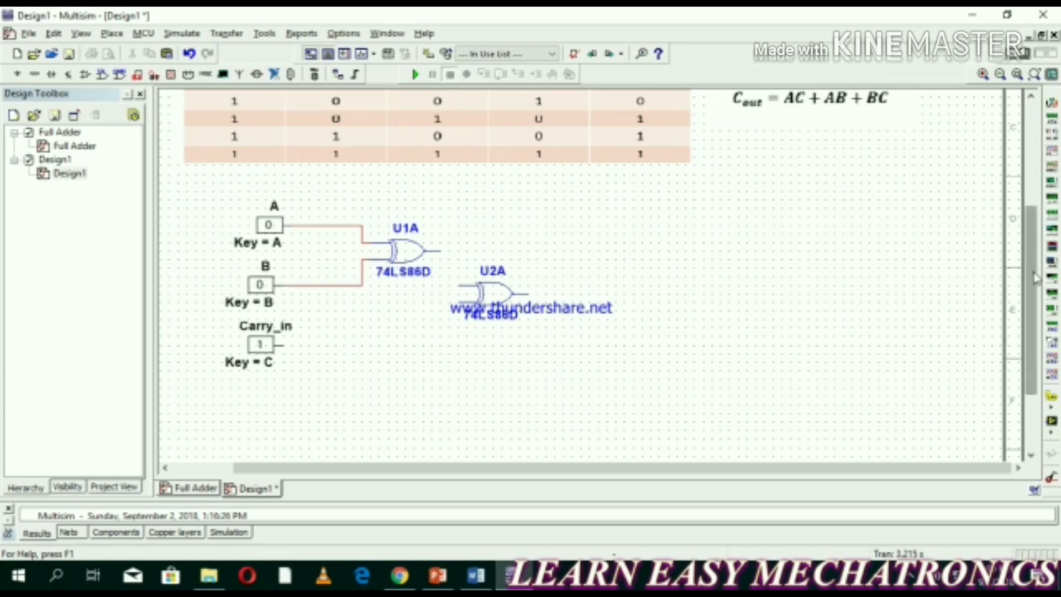
# Wire Carry_in to the lower input of XOR gate U2A and the output of U1A to its upper input.
pyautogui.moveTo(1029, 274); pyautogui.dragTo(1029, 221)
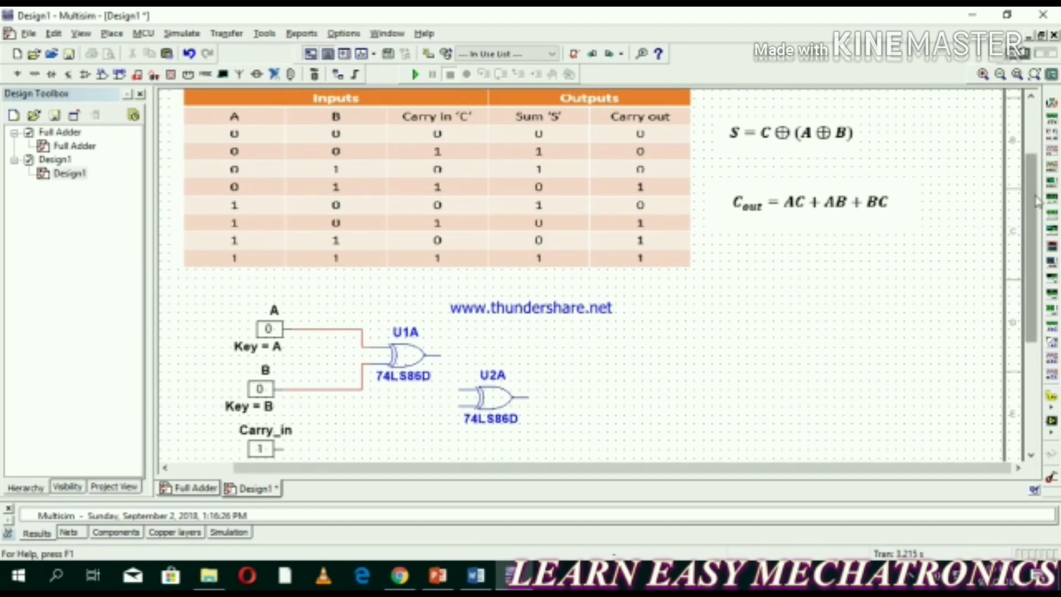
pyautogui.moveTo(1036, 202); pyautogui.dragTo(1037, 276)
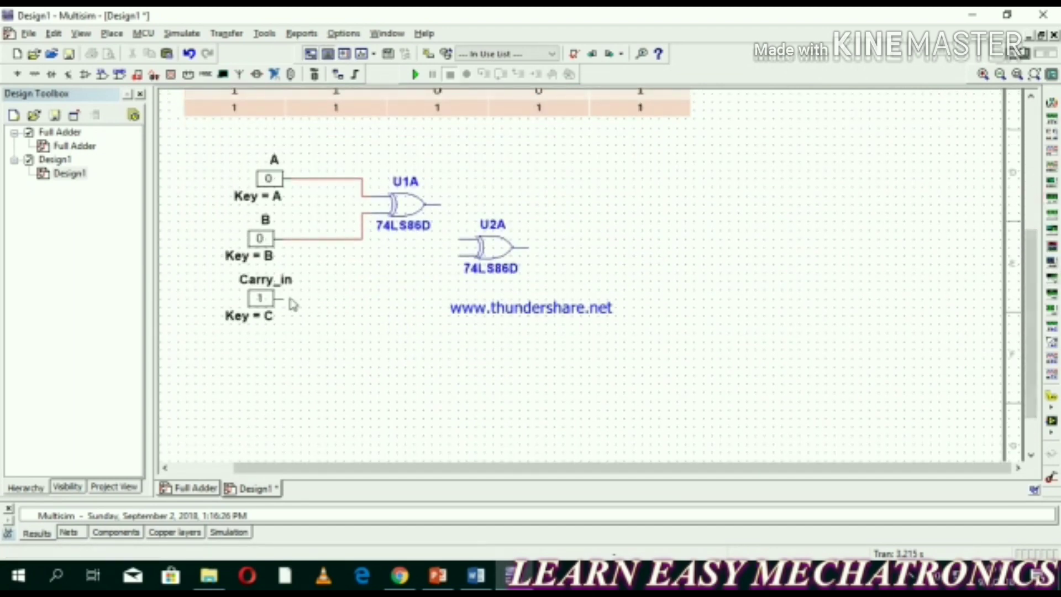
pyautogui.moveTo(281, 299); pyautogui.dragTo(458, 256)
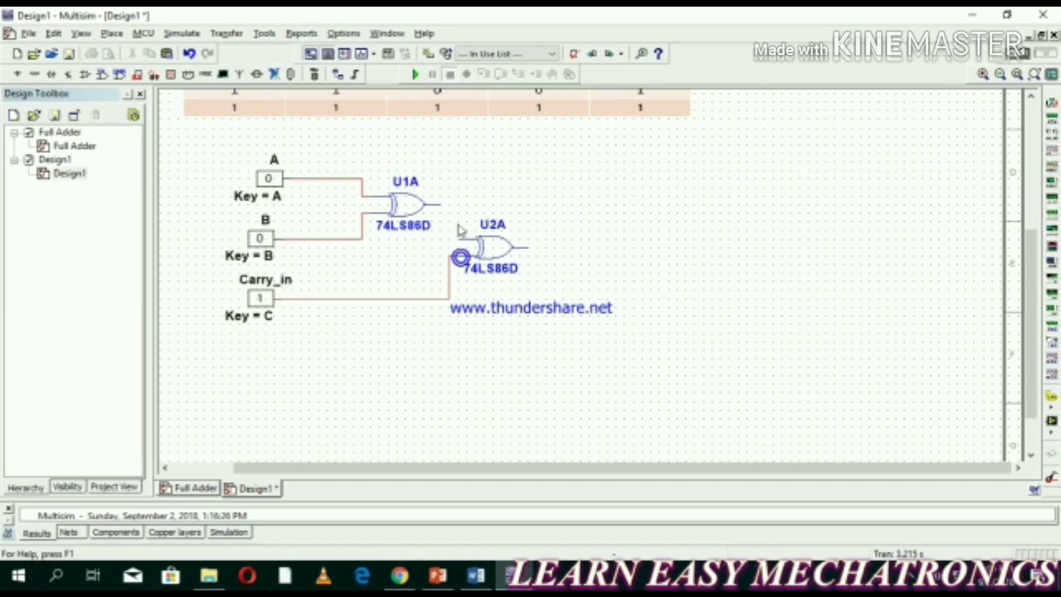
pyautogui.moveTo(444, 205); pyautogui.dragTo(461, 239)
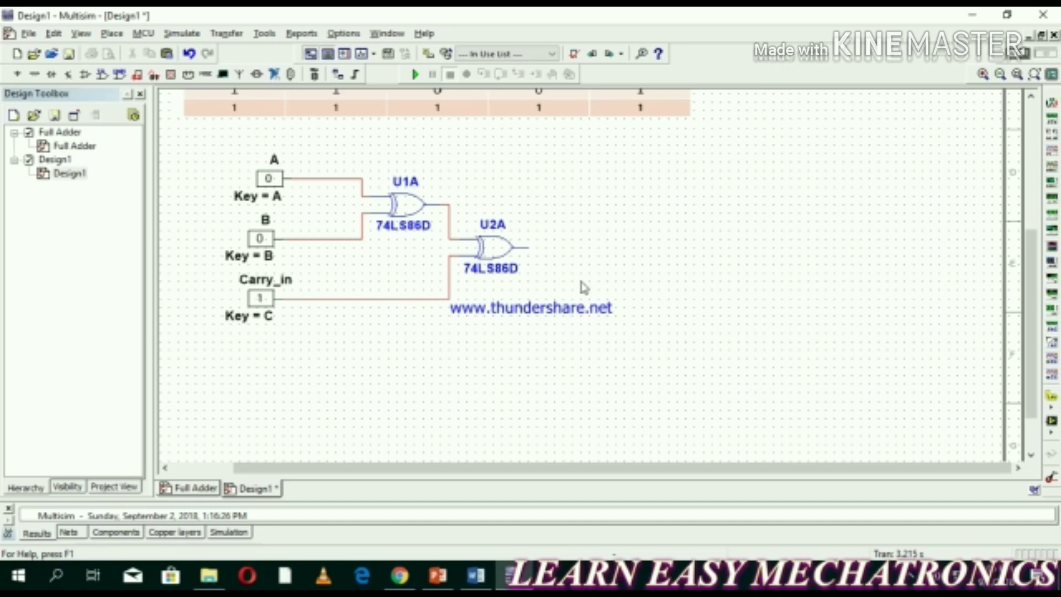
# Place a PROBE_DIG_RED indicator above and to the right of U2A and wire U2A's output to it.
pyautogui.click(115, 34)
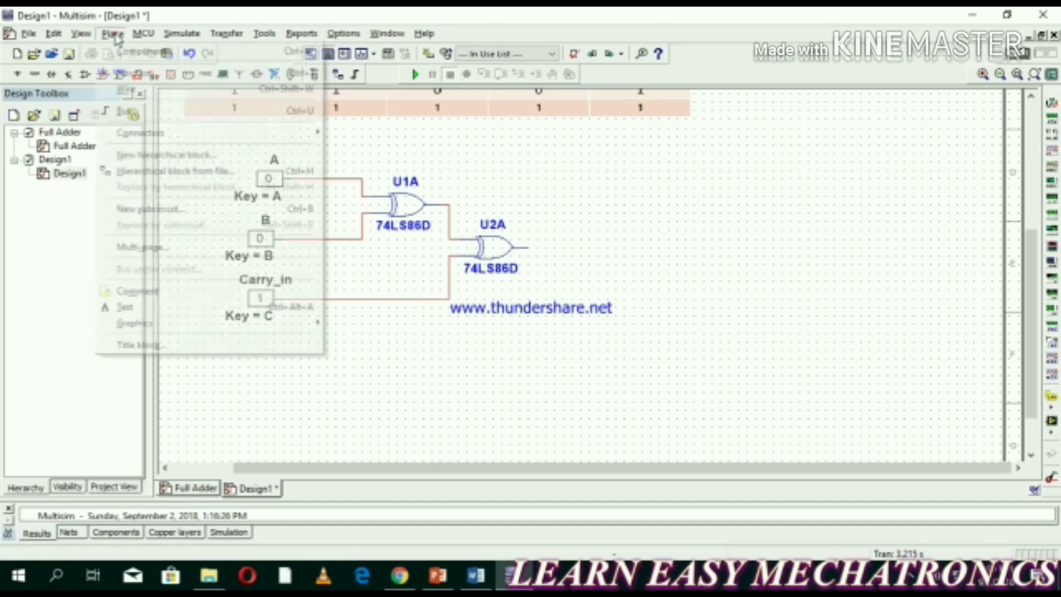
pyautogui.click(132, 51)
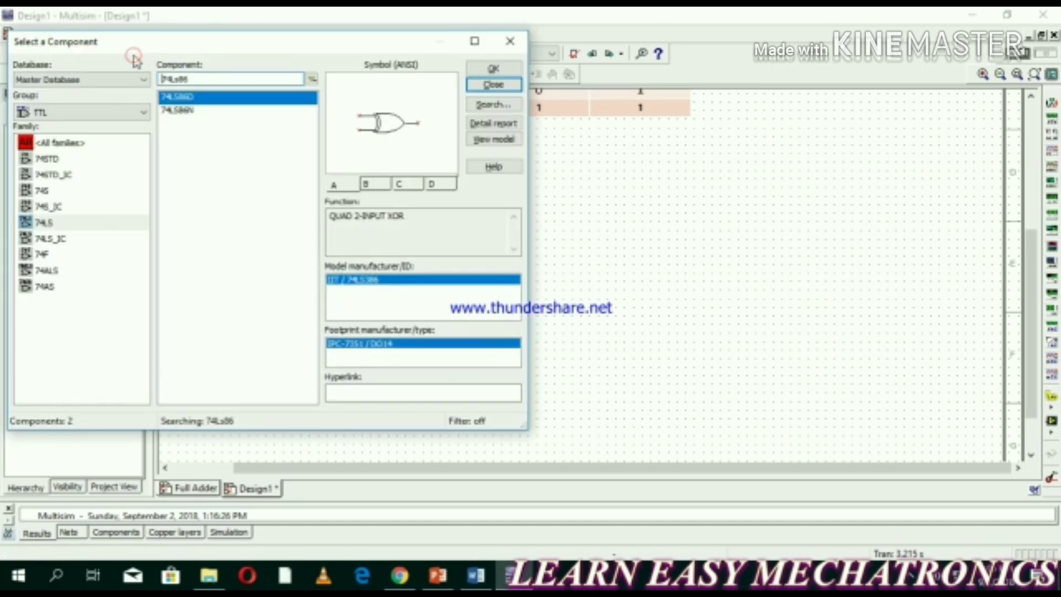
pyautogui.click(35, 112)
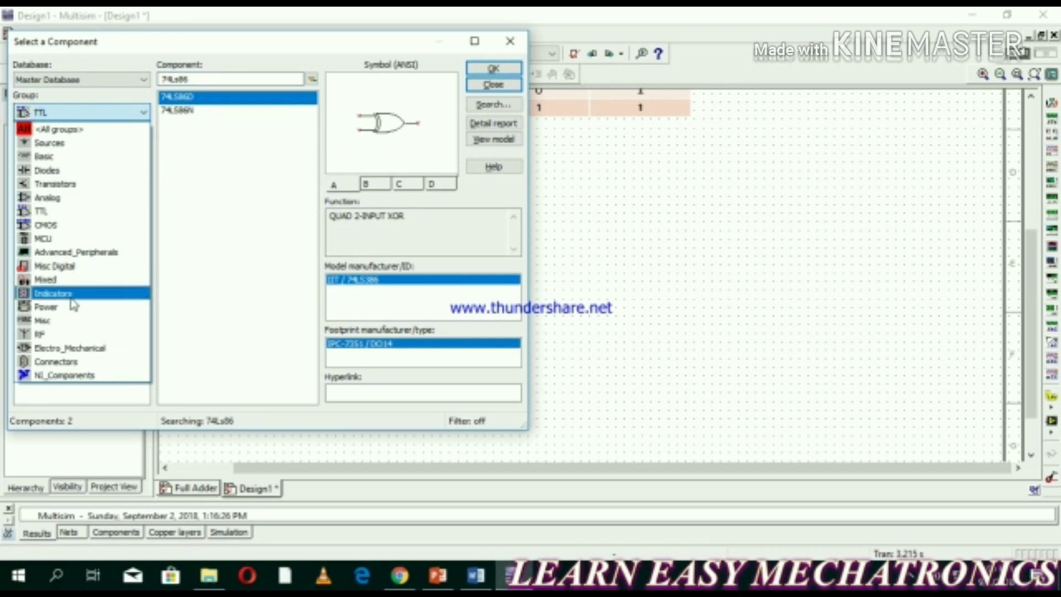
pyautogui.click(71, 293)
pyautogui.click(74, 193)
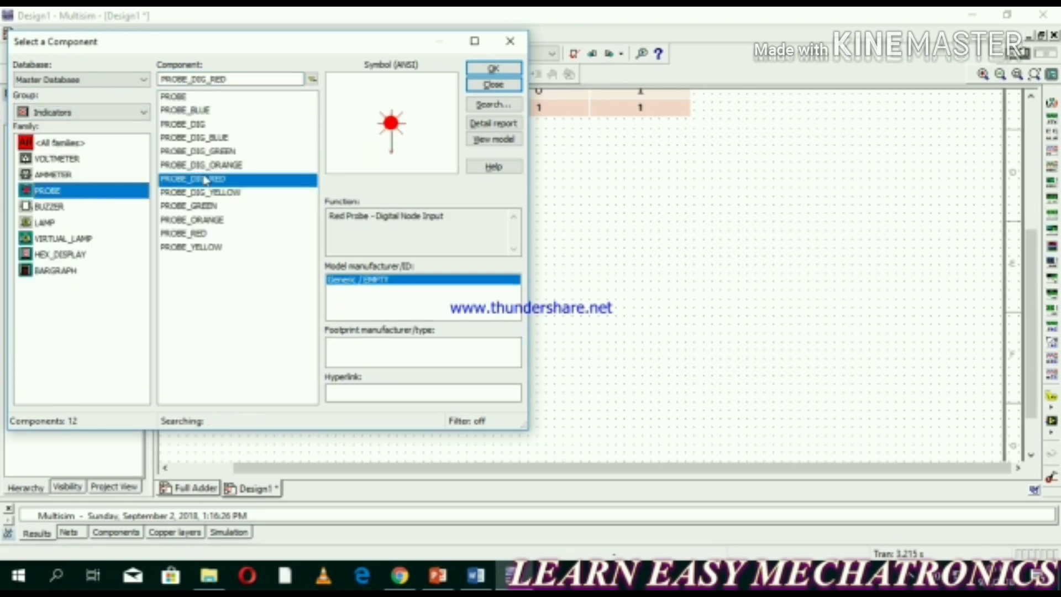
pyautogui.click(494, 68)
pyautogui.click(600, 220)
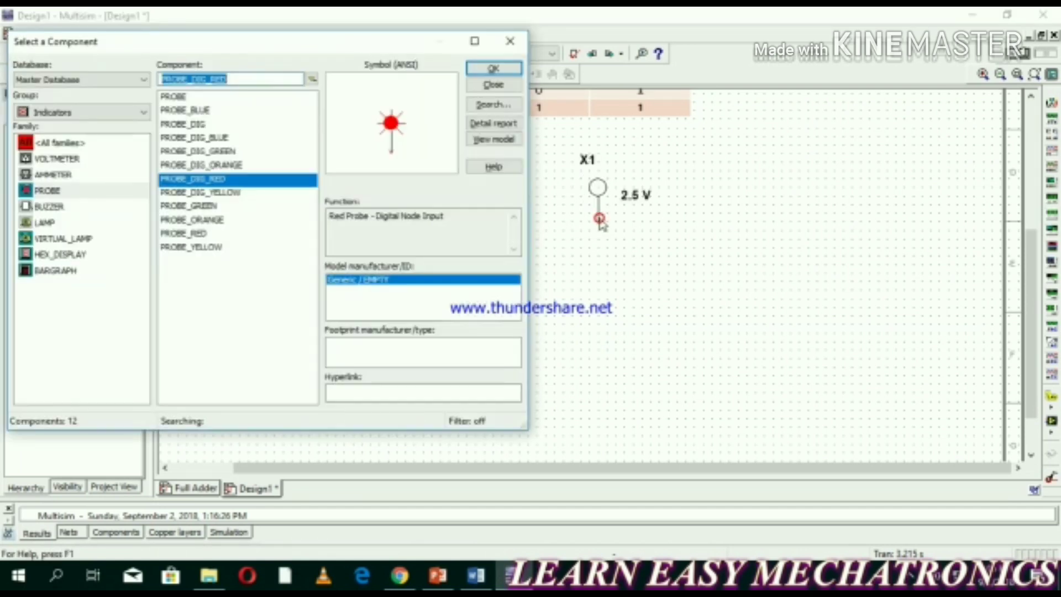
pyautogui.click(493, 85)
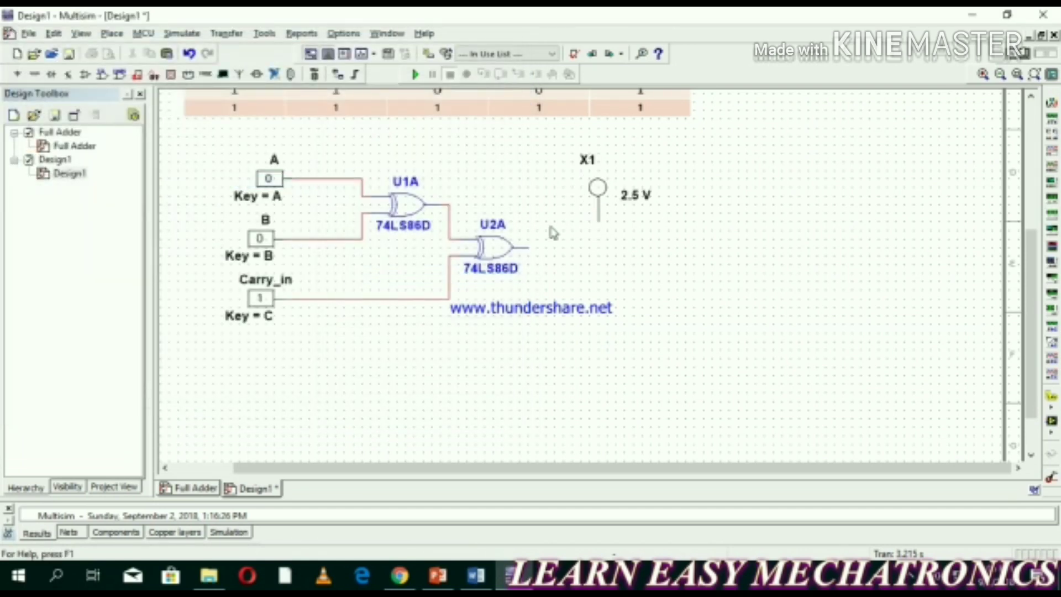
pyautogui.click(526, 246)
pyautogui.click(599, 220)
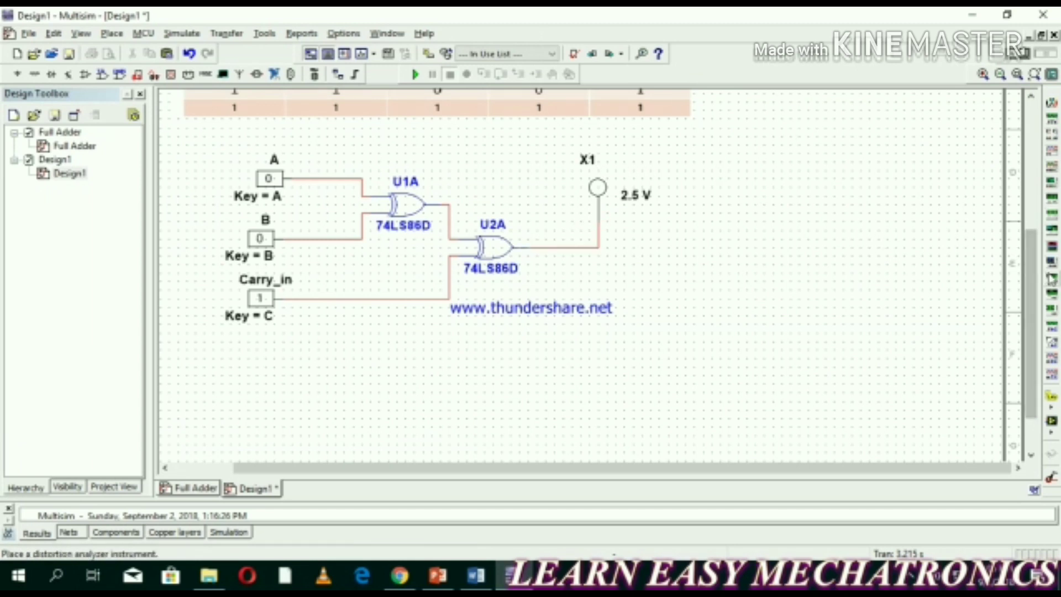
# Change the reference designator of the red digital probe X1 to SUM.
pyautogui.moveTo(1037, 277); pyautogui.dragTo(1037, 252)
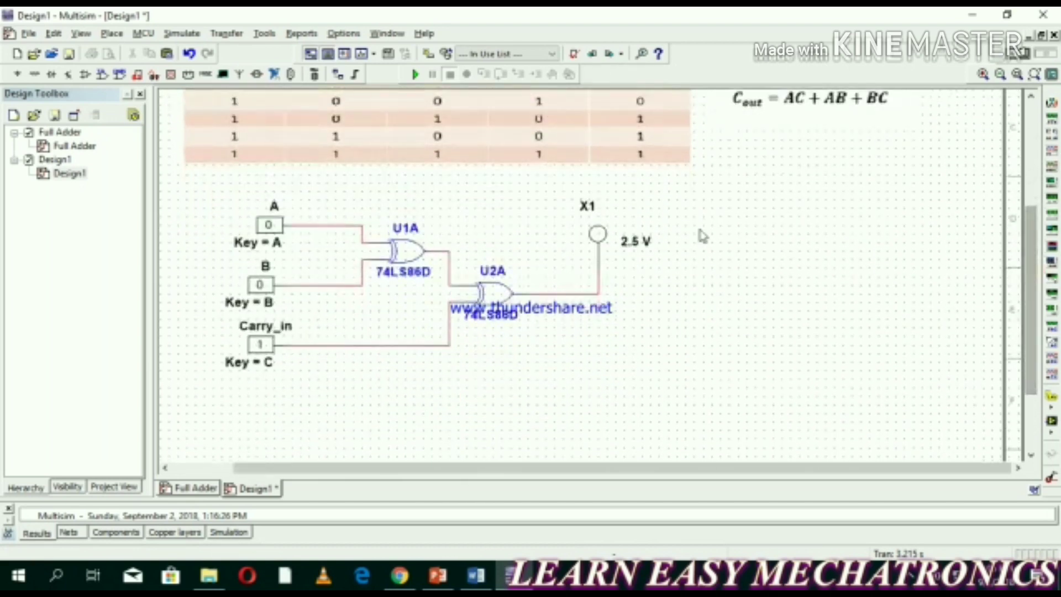
pyautogui.doubleClick(593, 210)
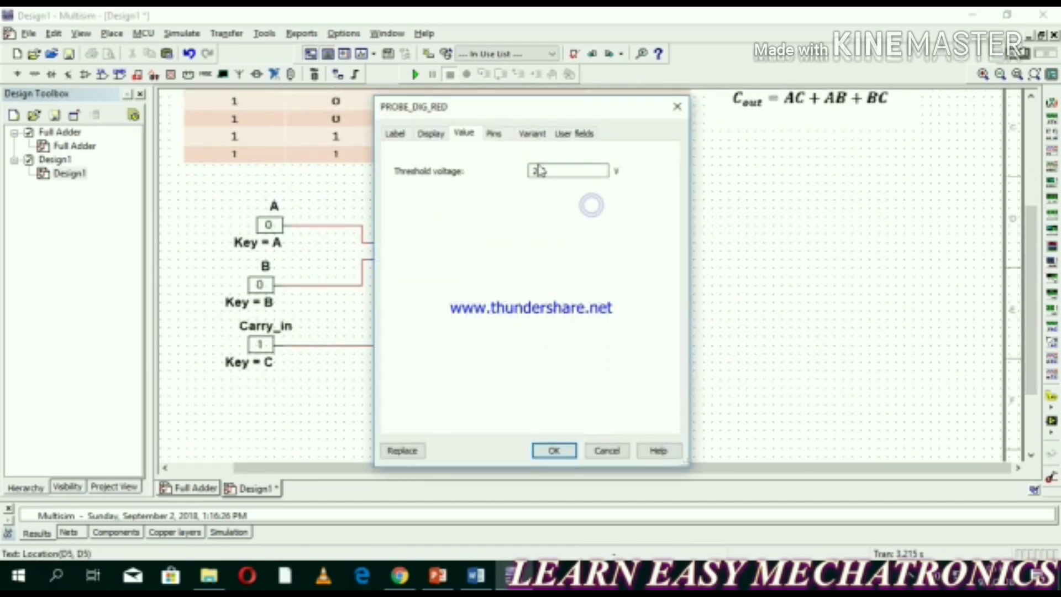
pyautogui.click(394, 134)
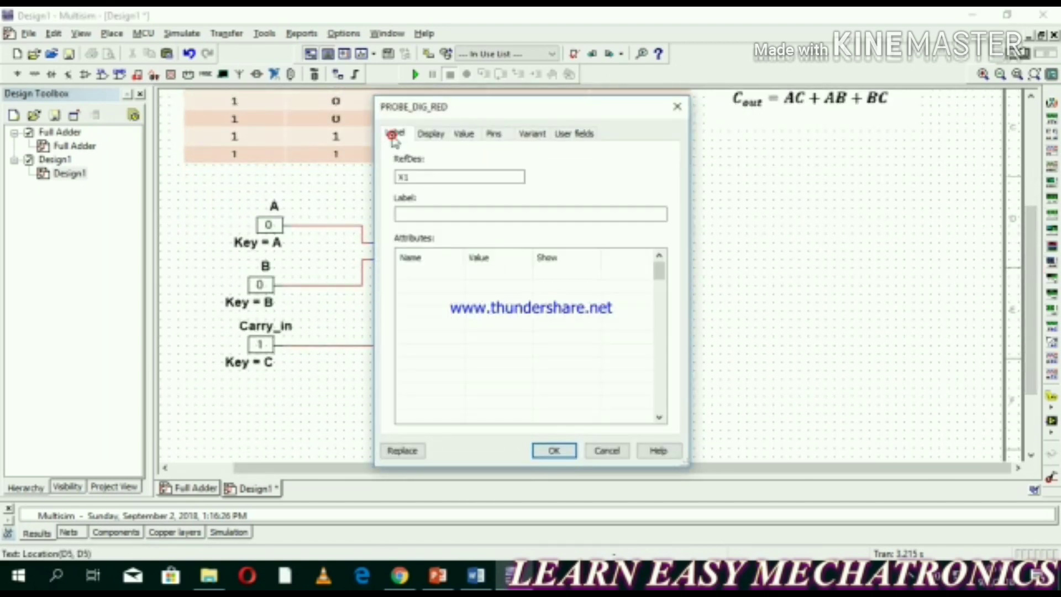
pyautogui.doubleClick(452, 179)
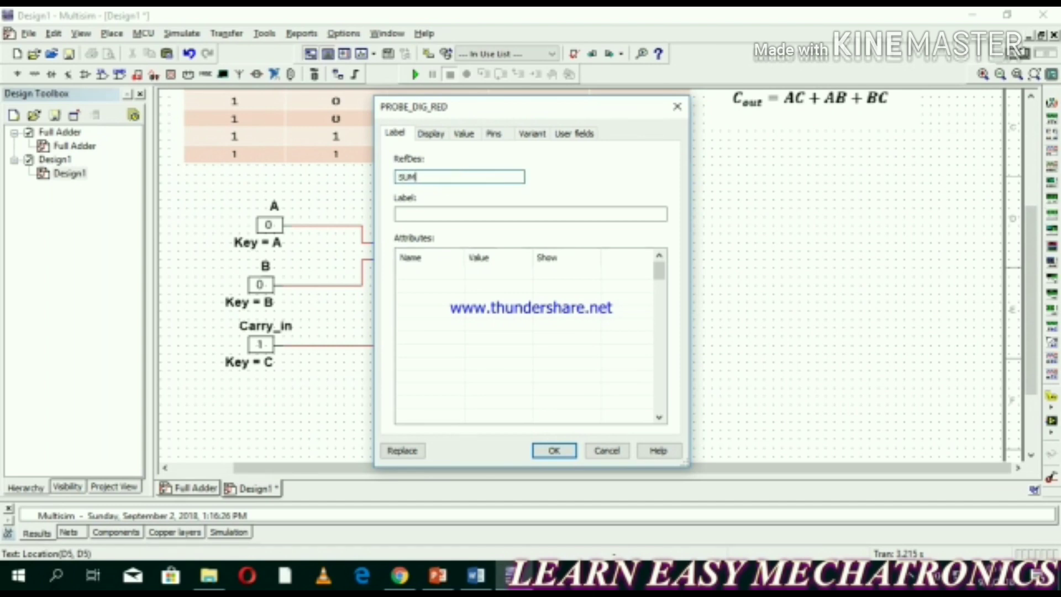
pyautogui.press('Return')
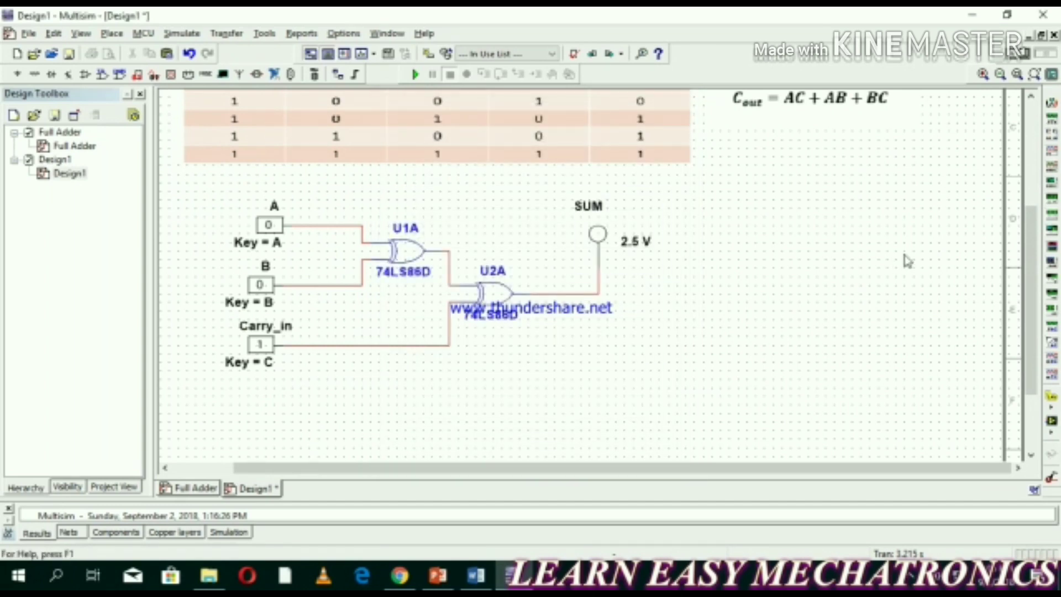
pyautogui.moveTo(1029, 243); pyautogui.dragTo(1028, 185)
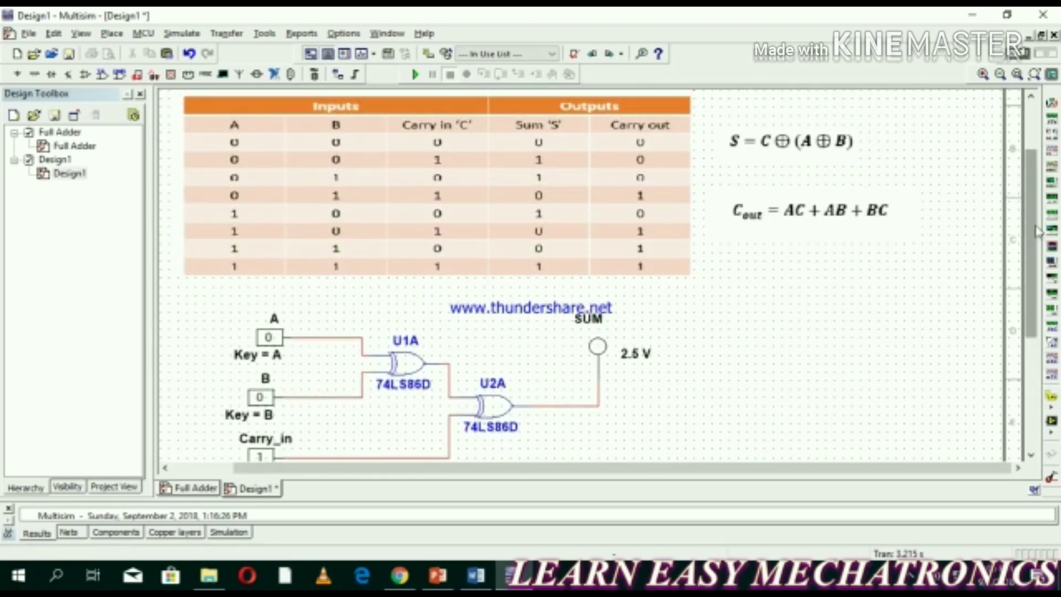
# Choose the 74LS08D two-input AND gate from the TTL group of the component database for placement.
pyautogui.scroll(-3, 1037, 241)
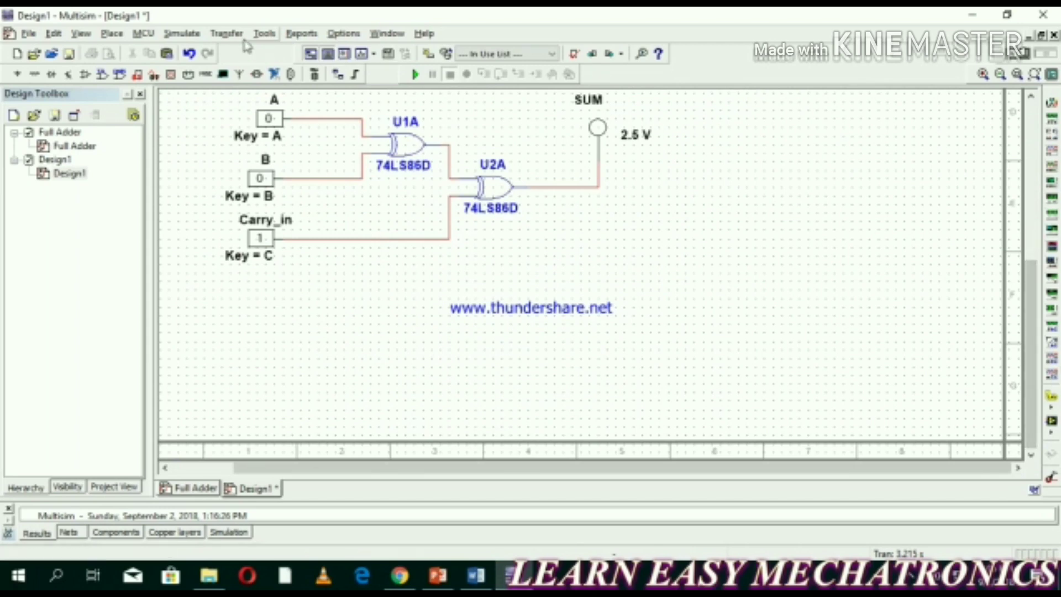
pyautogui.click(112, 33)
pyautogui.click(130, 52)
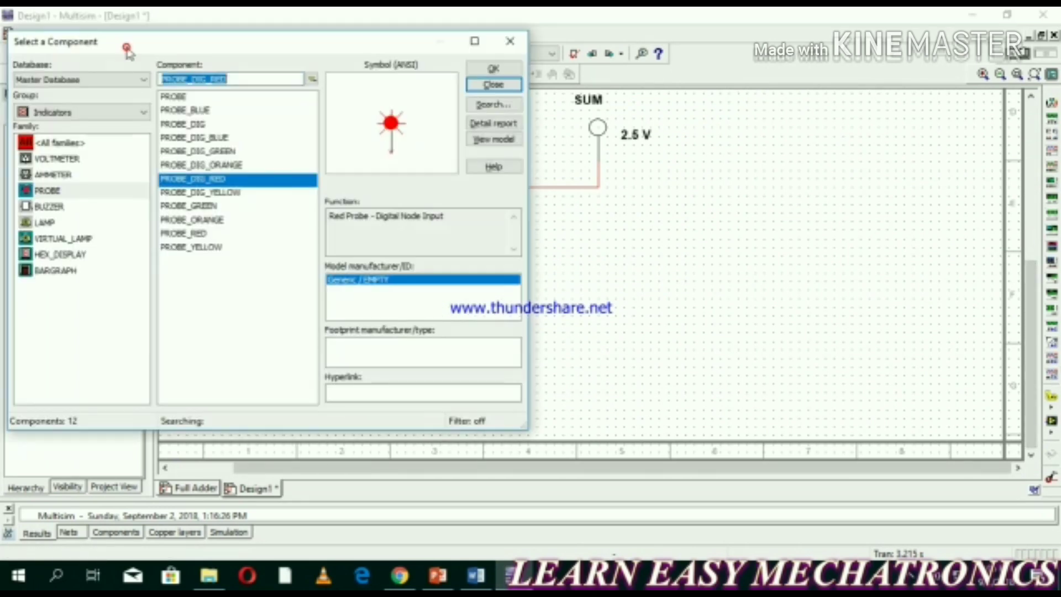
pyautogui.click(104, 113)
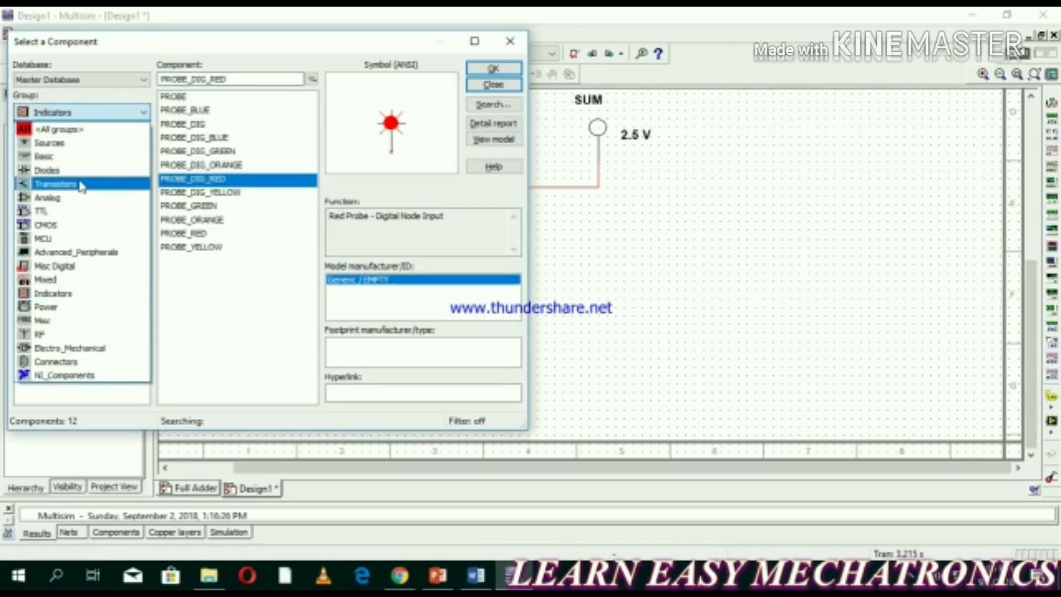
pyautogui.click(79, 212)
pyautogui.click(218, 78)
pyautogui.write('74ls08')
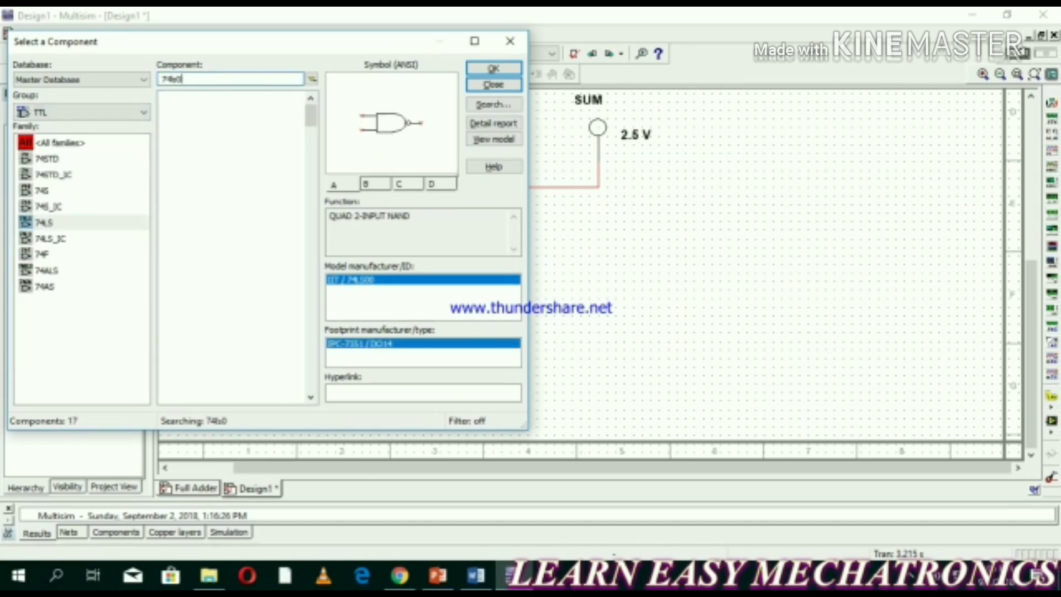
pyautogui.click(493, 68)
# Place three 74LS08D AND gates in a column below the XOR gates, each as section A of a new chip.
pyautogui.click(491, 84)
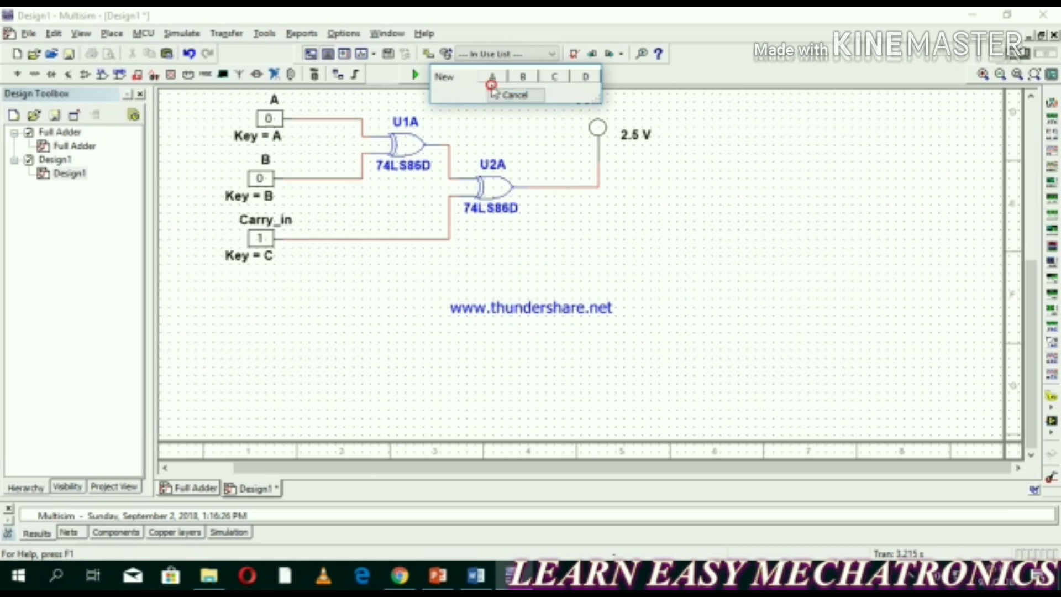
pyautogui.click(422, 263)
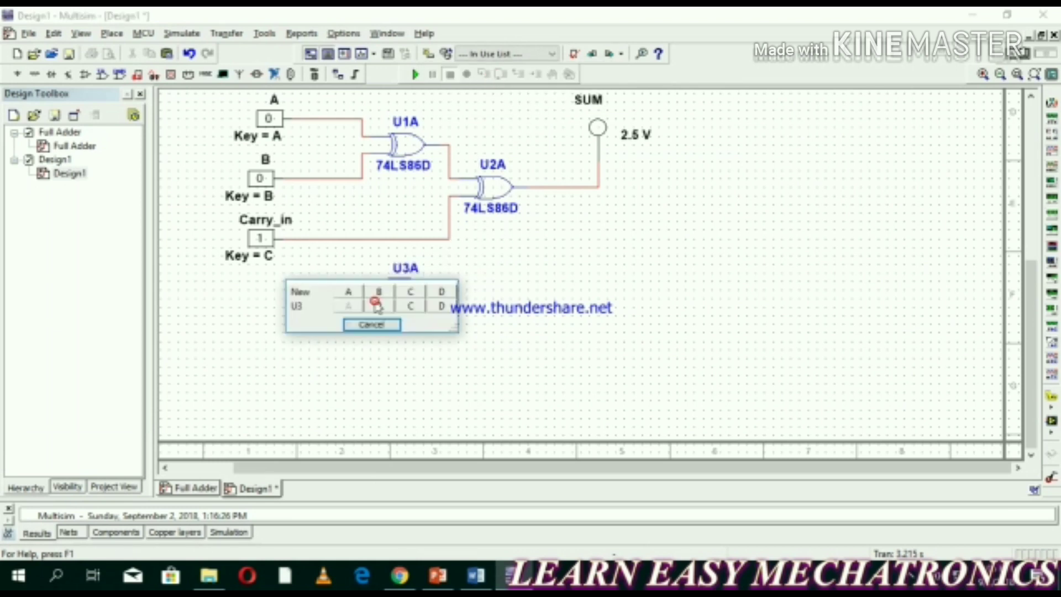
pyautogui.click(357, 300)
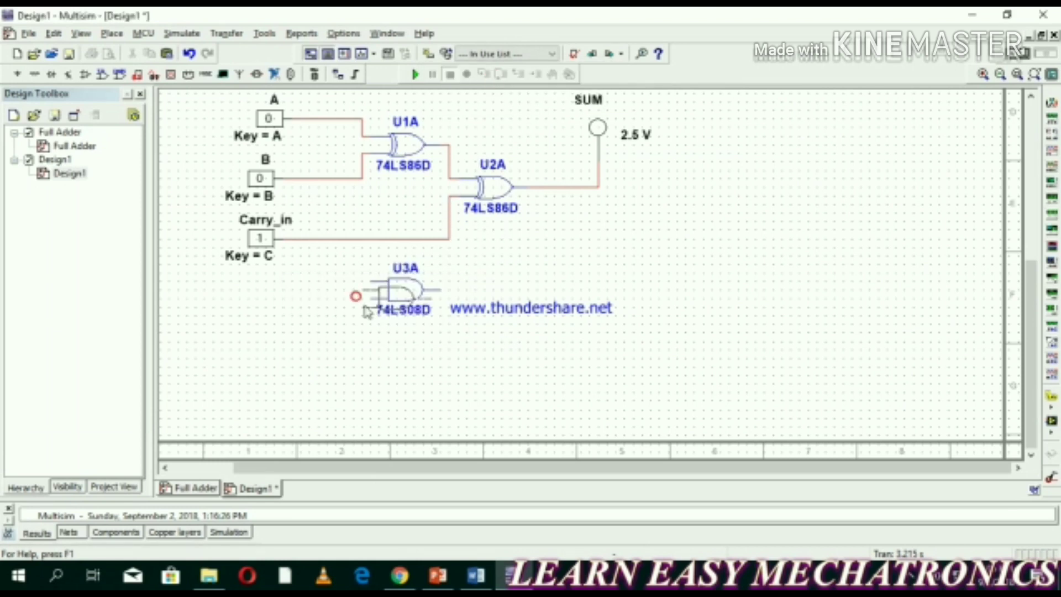
pyautogui.click(369, 354)
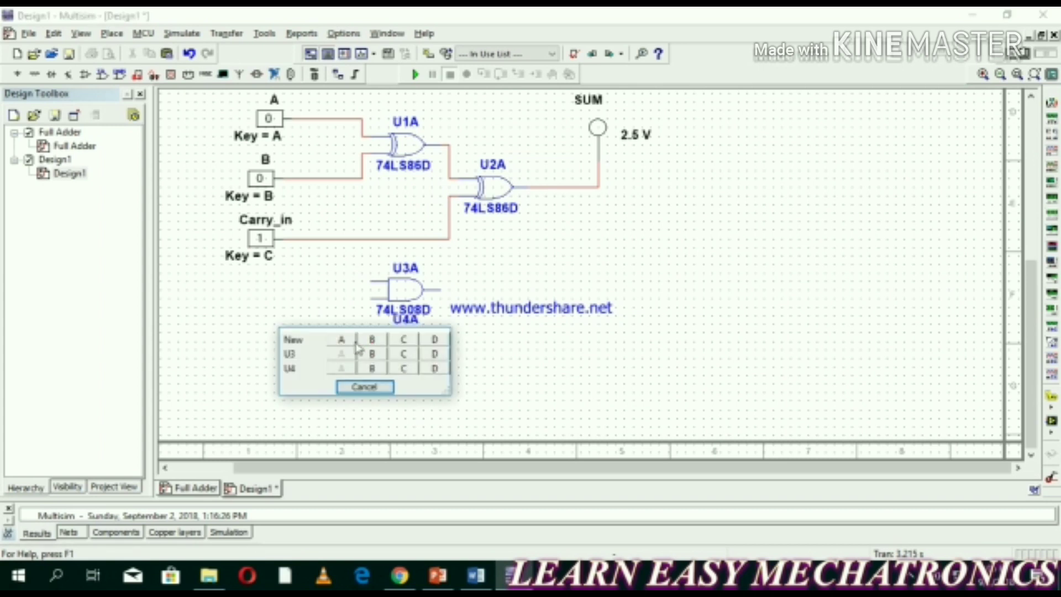
pyautogui.click(356, 346)
pyautogui.click(376, 403)
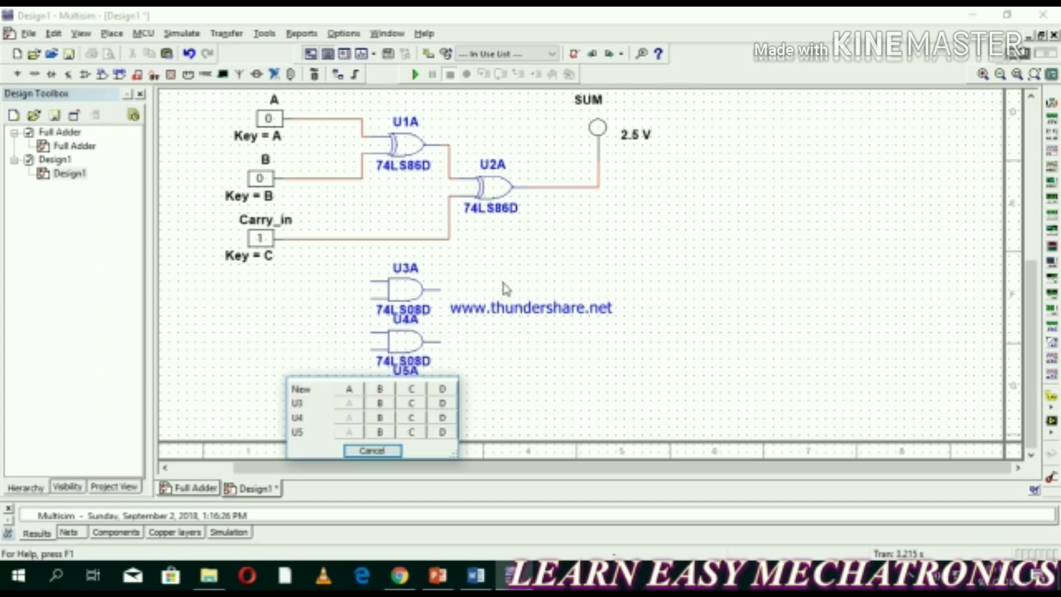
pyautogui.click(387, 451)
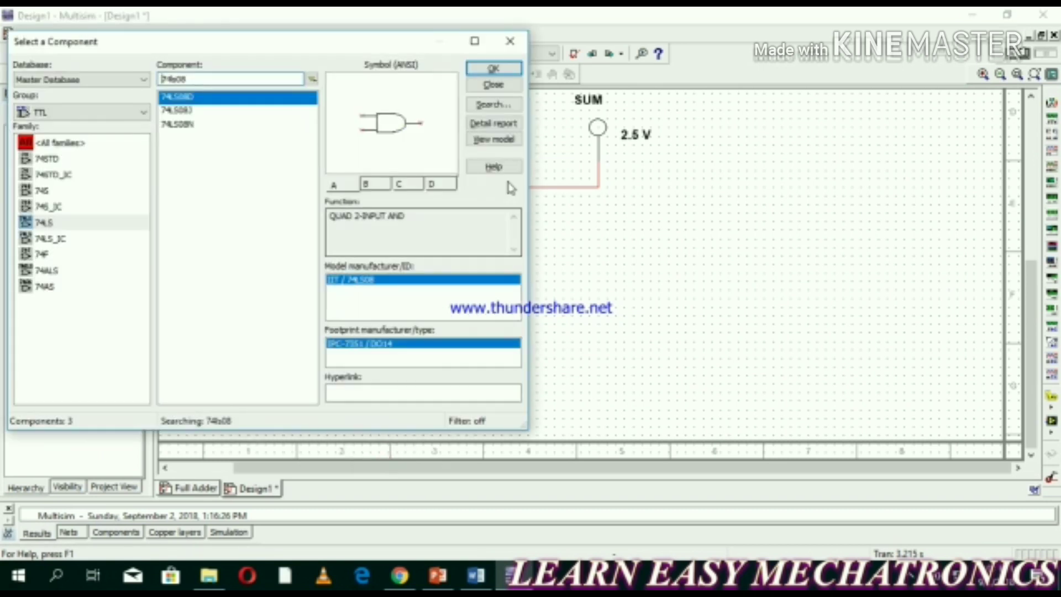
pyautogui.click(494, 85)
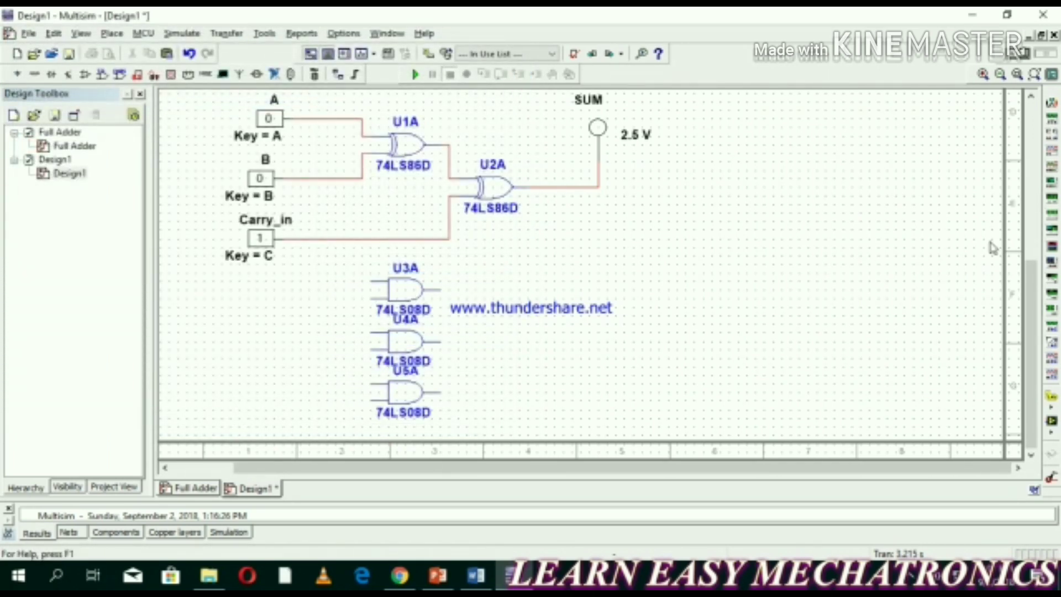
# Wire the A line to the upper input of AND gate U3A and the Carry_in line to its lower input.
pyautogui.moveTo(1027, 284); pyautogui.dragTo(1022, 244)
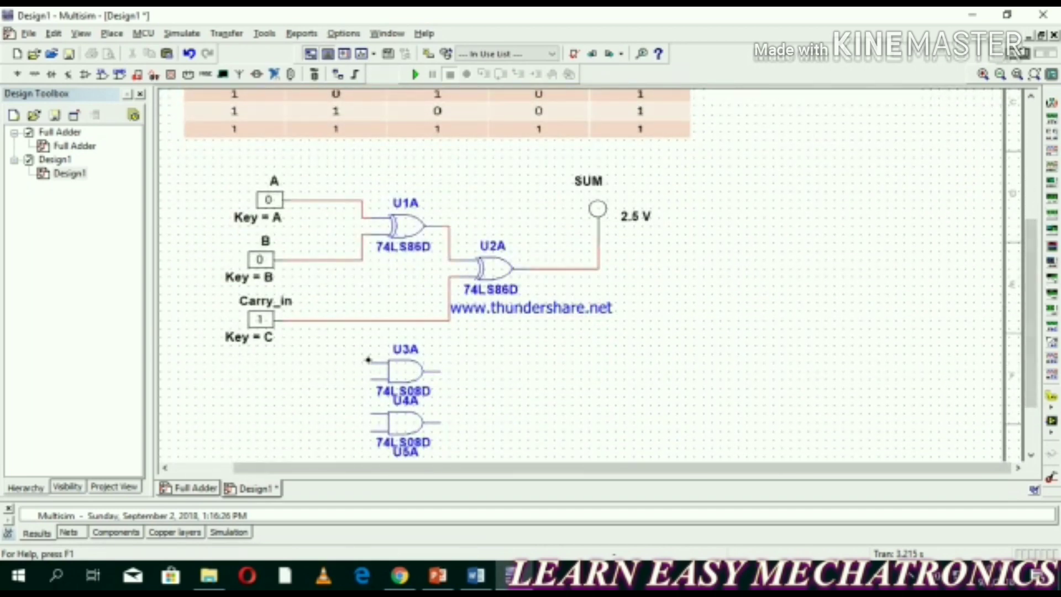
pyautogui.click(371, 361)
pyautogui.click(338, 200)
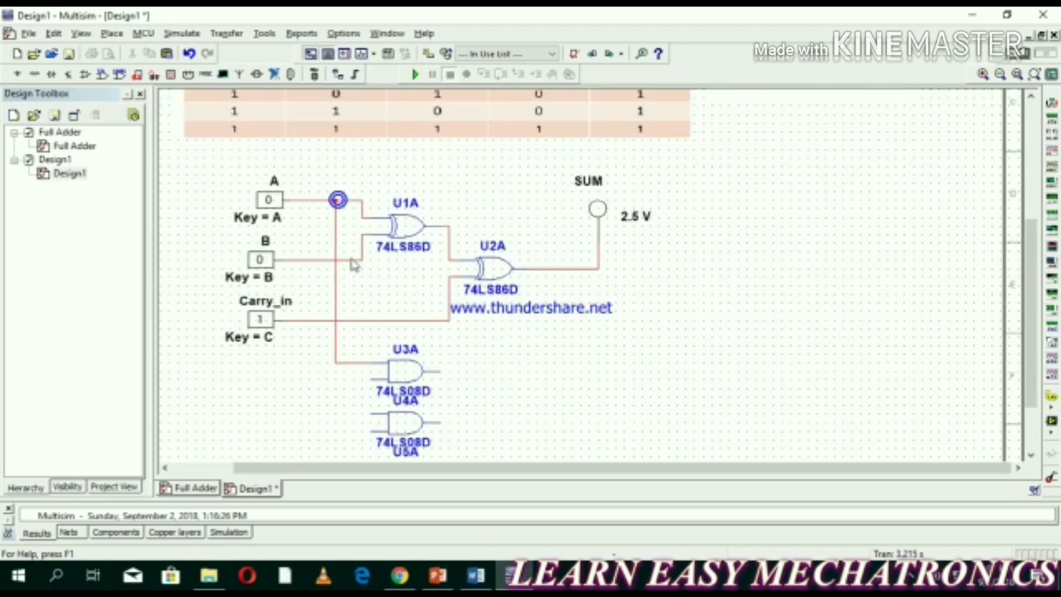
pyautogui.click(356, 382)
pyautogui.click(319, 321)
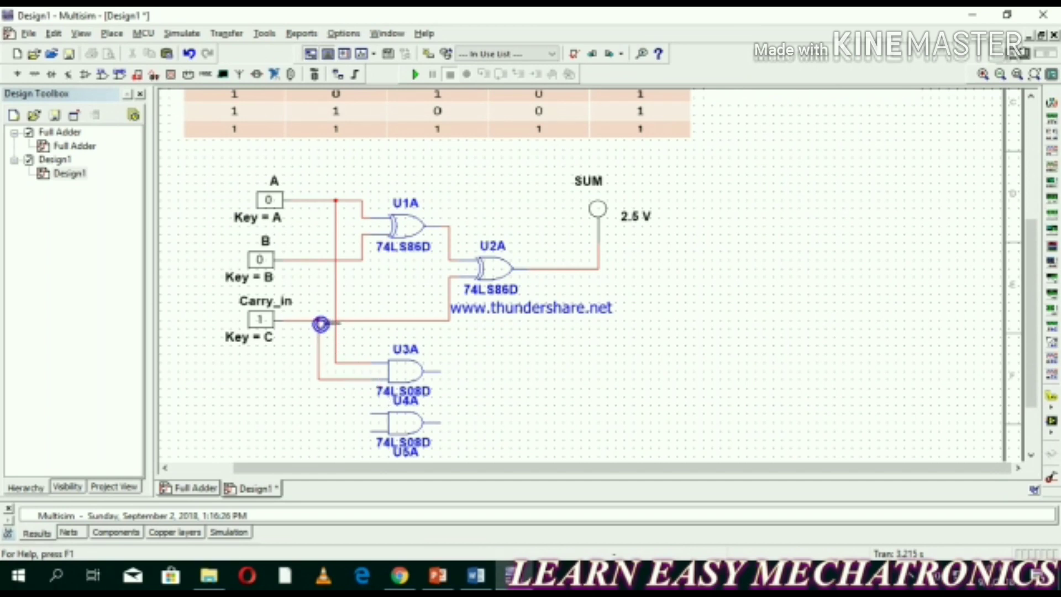
# Set the net color of the input A wire to black.
pyautogui.doubleClick(335, 305)
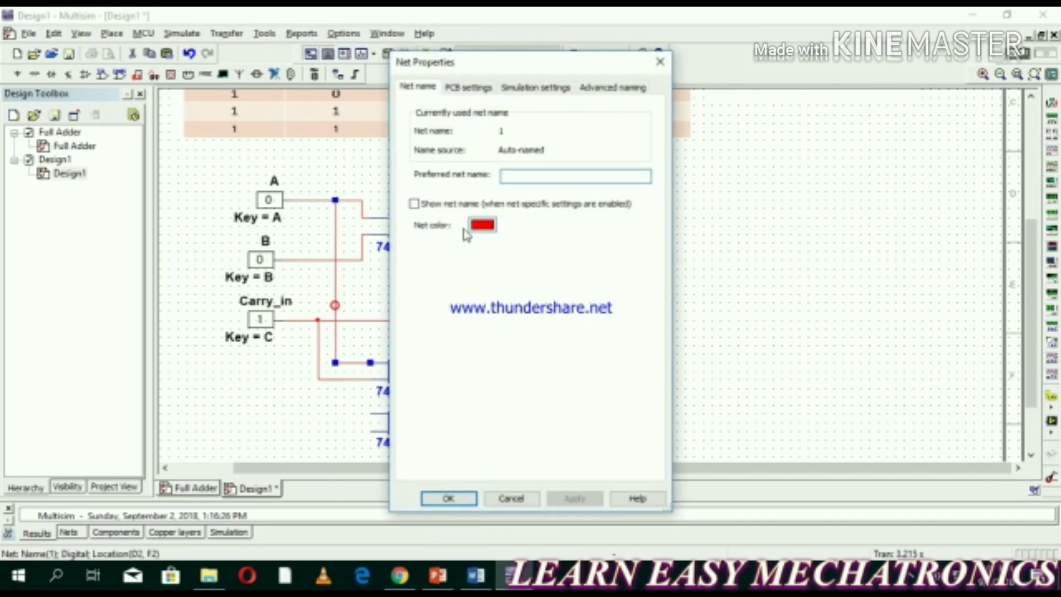
pyautogui.click(481, 226)
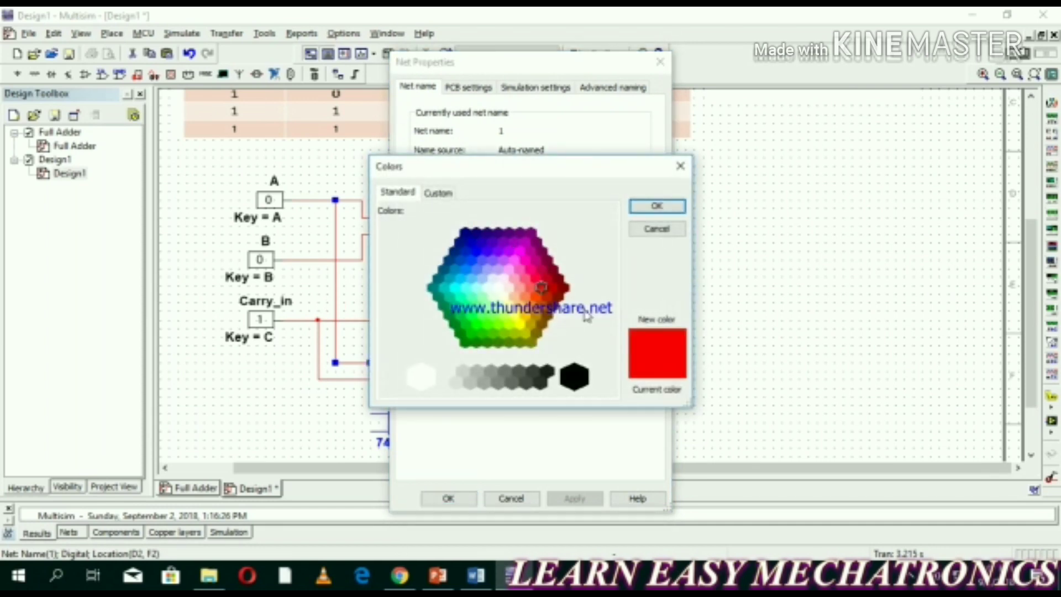
pyautogui.click(575, 376)
pyautogui.click(645, 206)
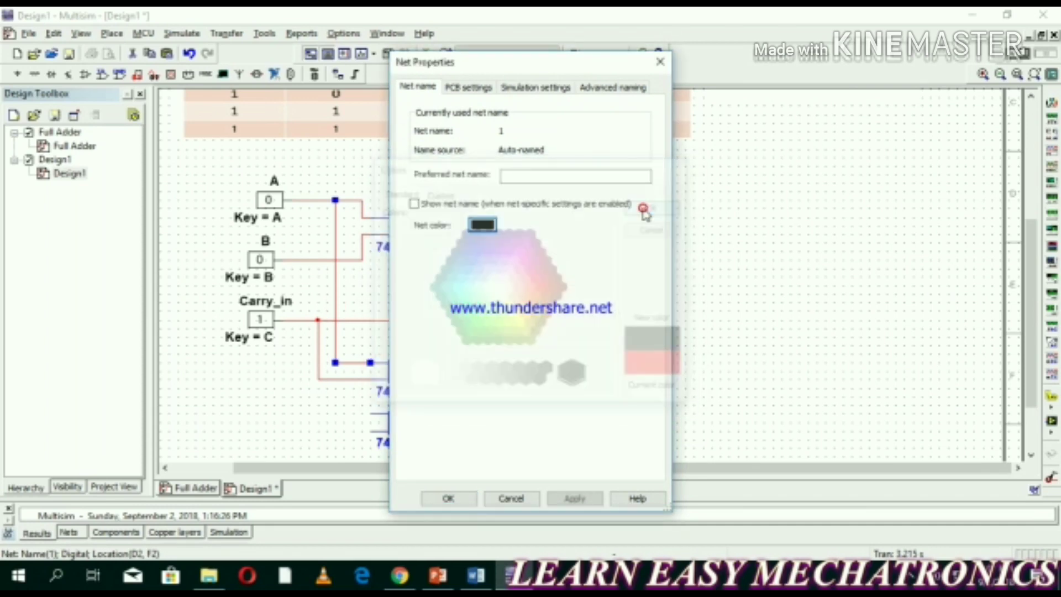
pyautogui.click(464, 500)
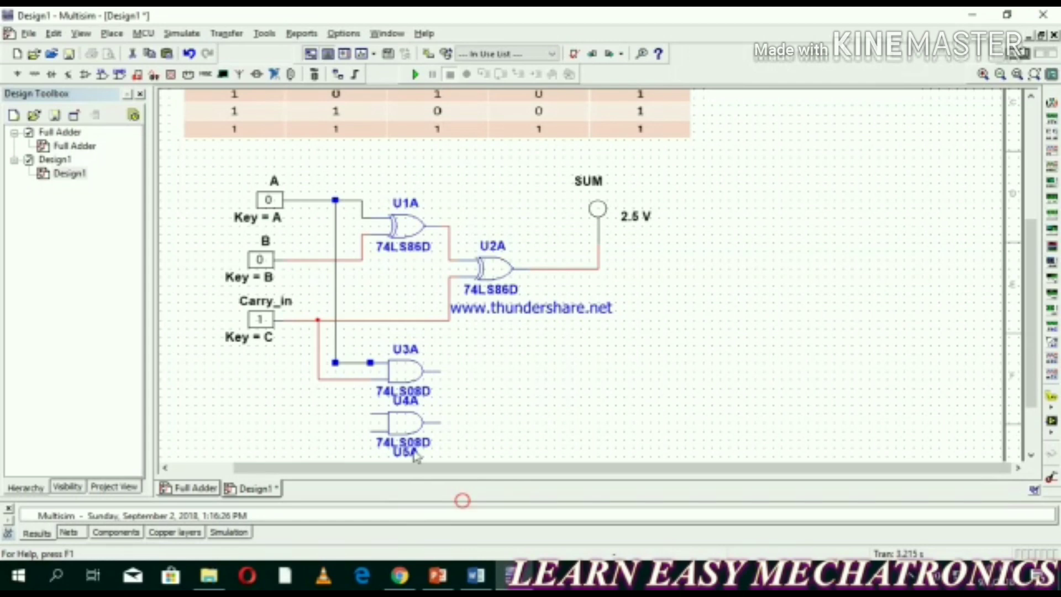
# Set the net color of the Carry_in wire to blue.
pyautogui.doubleClick(327, 380)
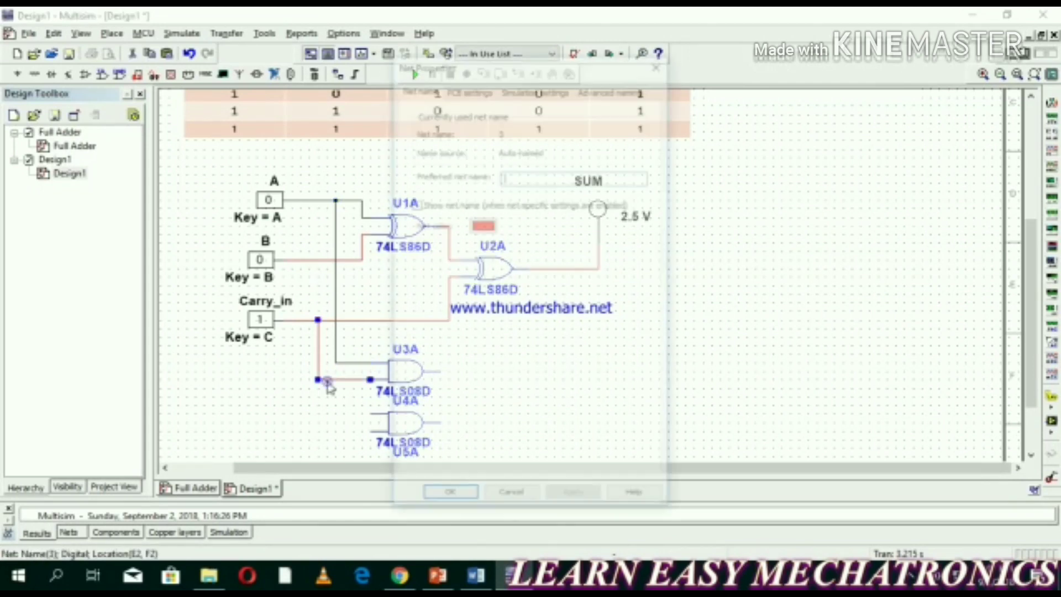
pyautogui.click(482, 224)
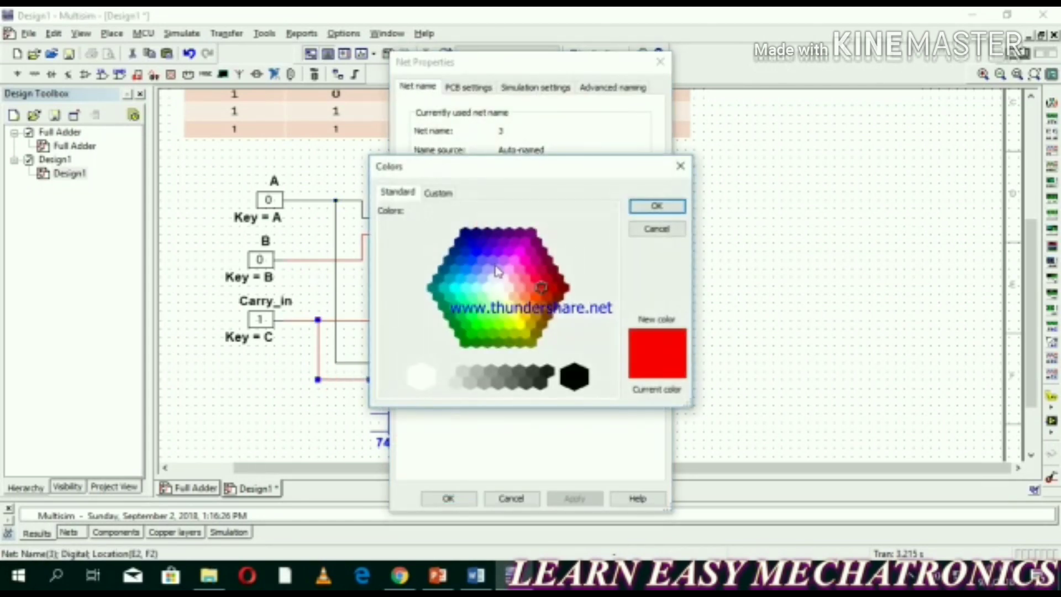
pyautogui.click(470, 241)
pyautogui.click(650, 208)
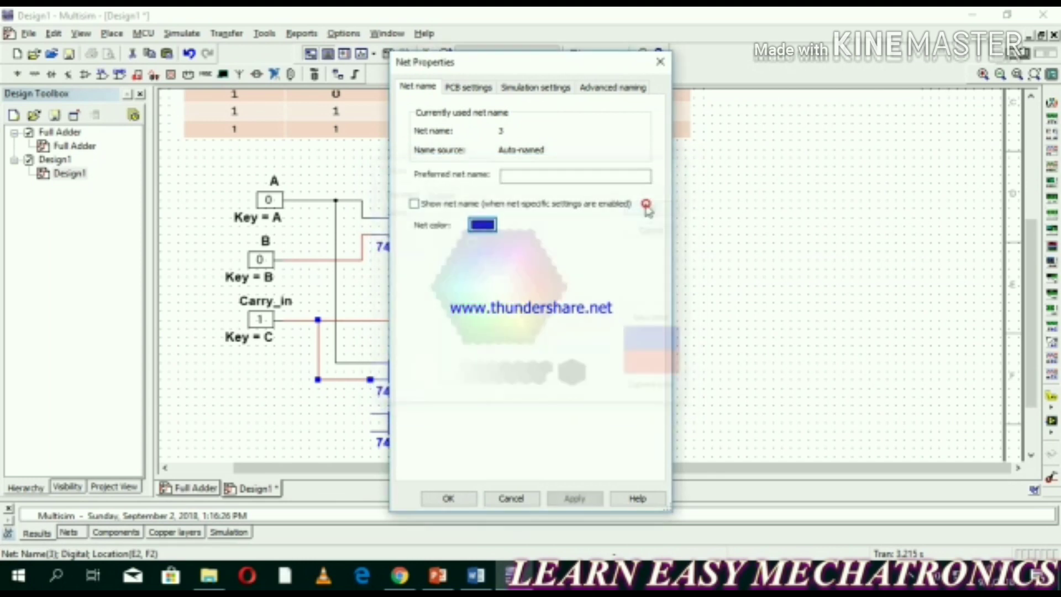
pyautogui.click(467, 498)
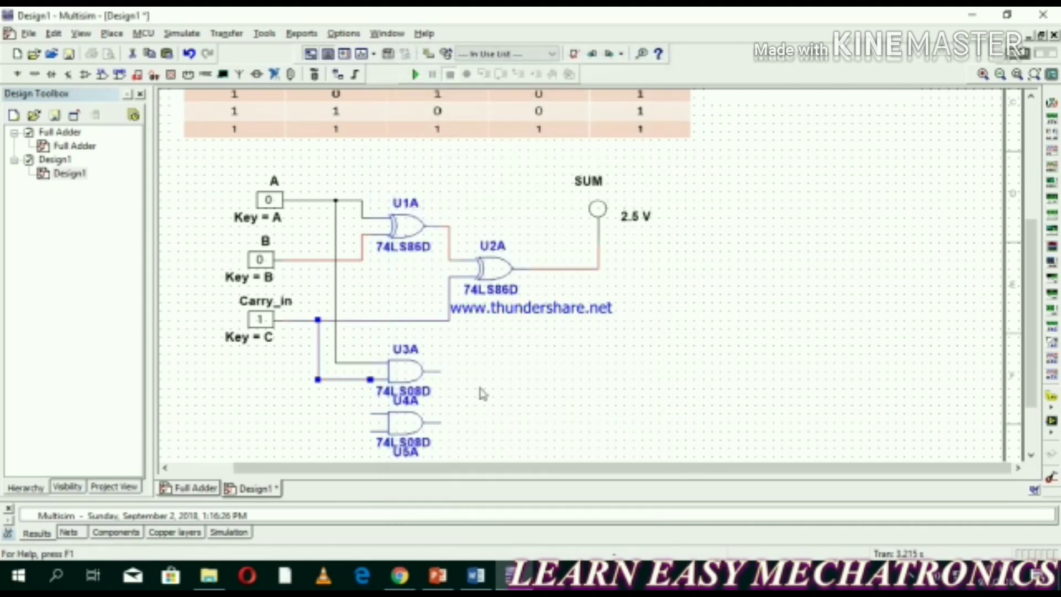
pyautogui.click(491, 387)
# Wire the A line to the upper input of AND gate U4A and the B line to its lower input.
pyautogui.scroll(3, 1042, 312)
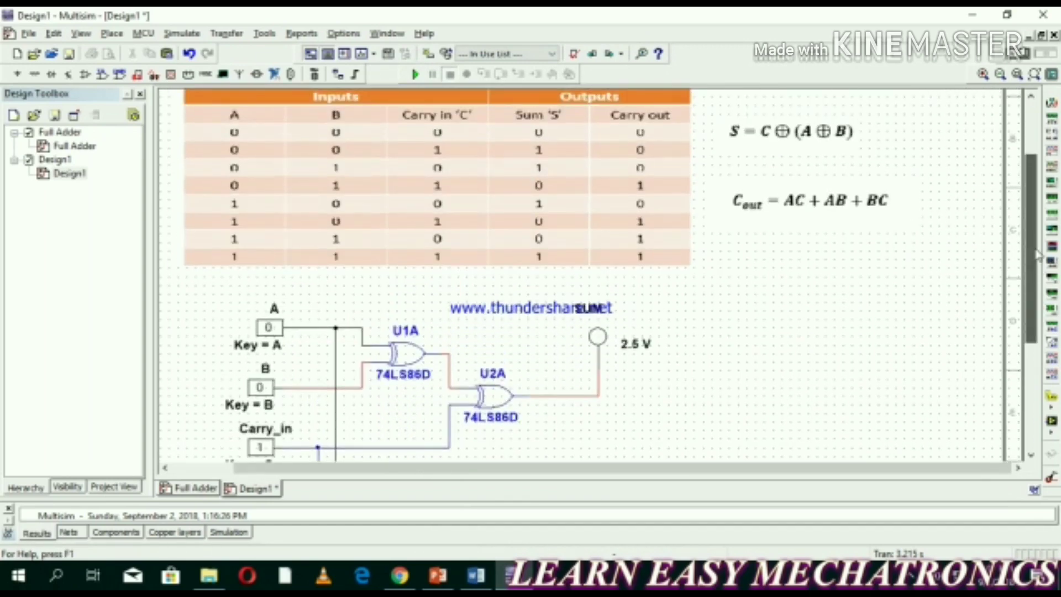
pyautogui.scroll(-3, 1041, 313)
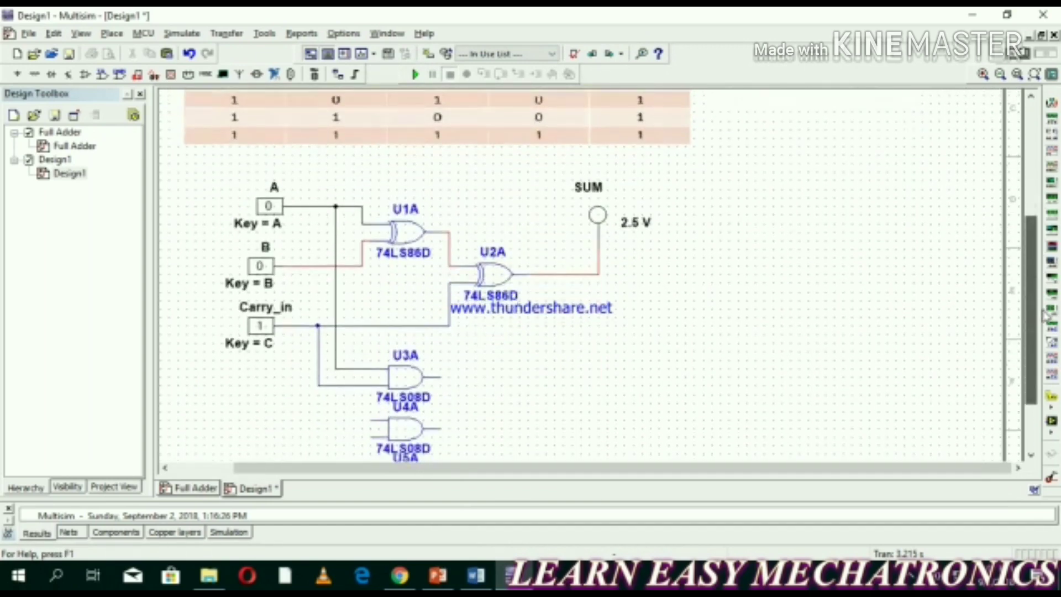
pyautogui.click(369, 420)
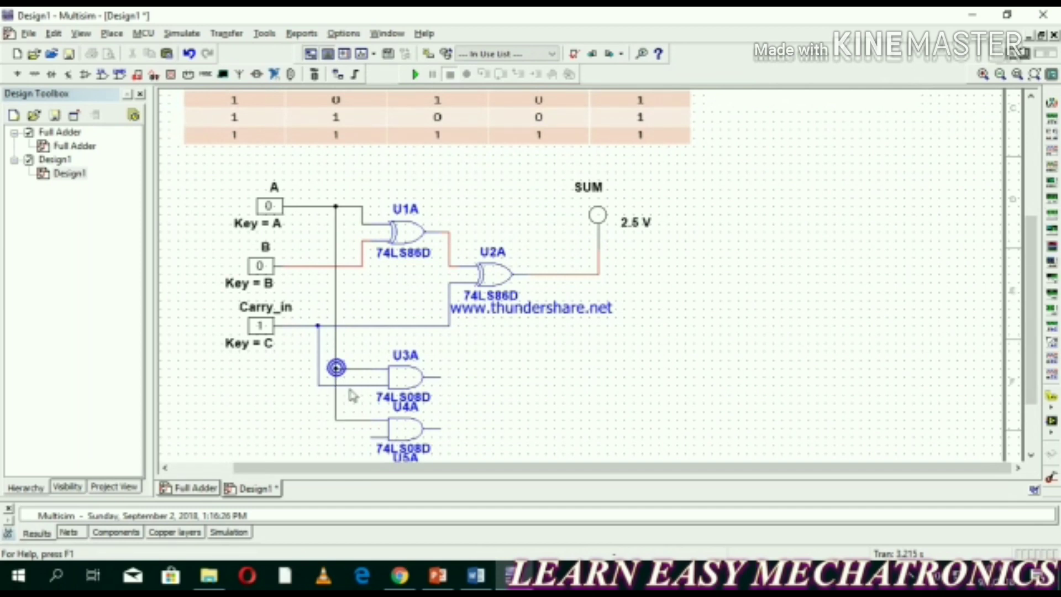
pyautogui.click(336, 367)
pyautogui.click(371, 438)
pyautogui.click(308, 265)
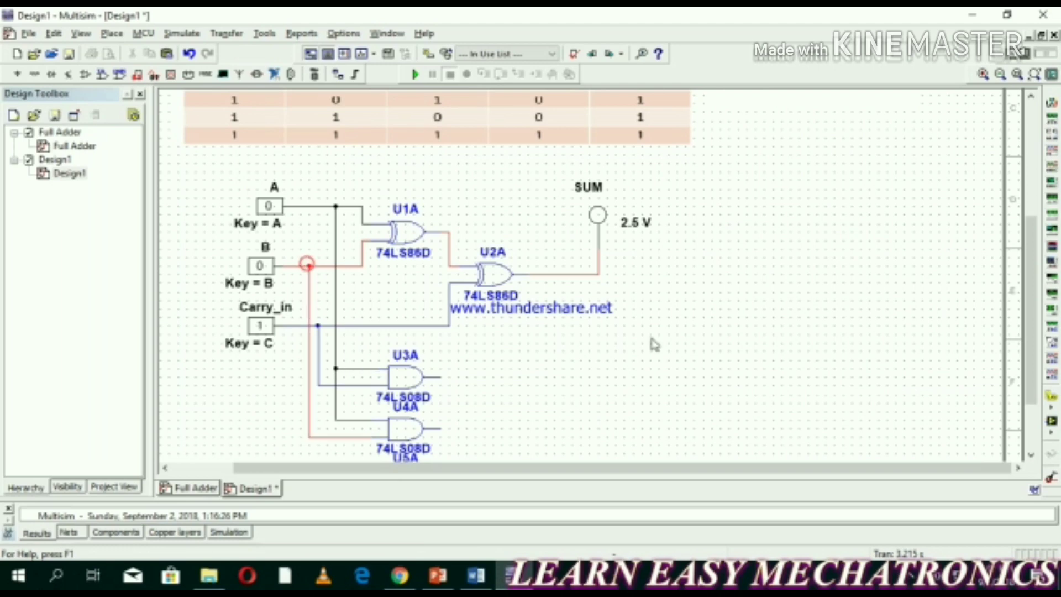
# Wire the B line to the upper input of AND gate U5A and the Carry_in line to its lower input.
pyautogui.moveTo(1032, 306); pyautogui.dragTo(1032, 351)
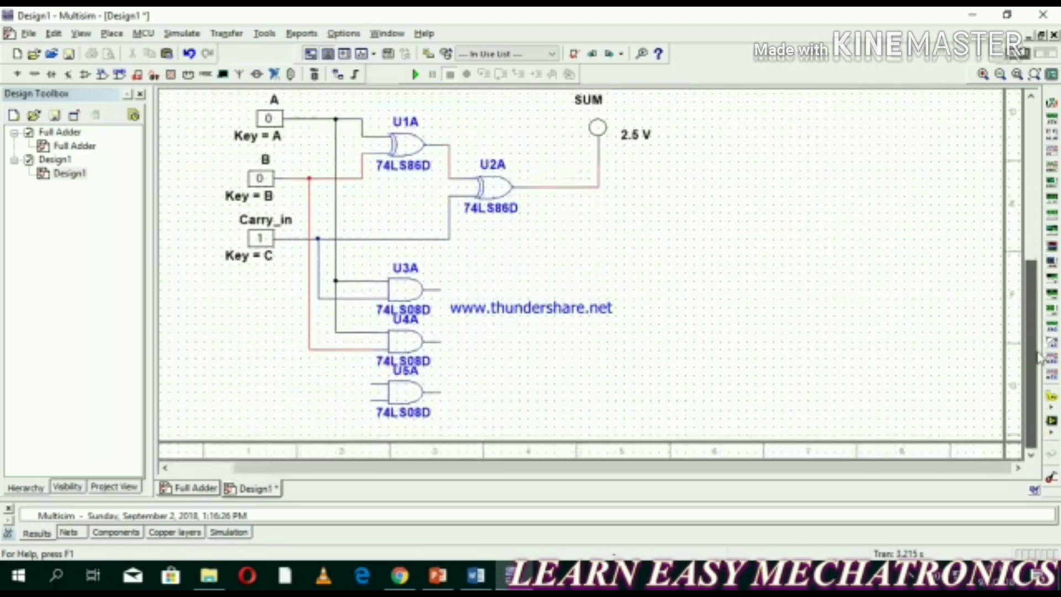
pyautogui.click(370, 383)
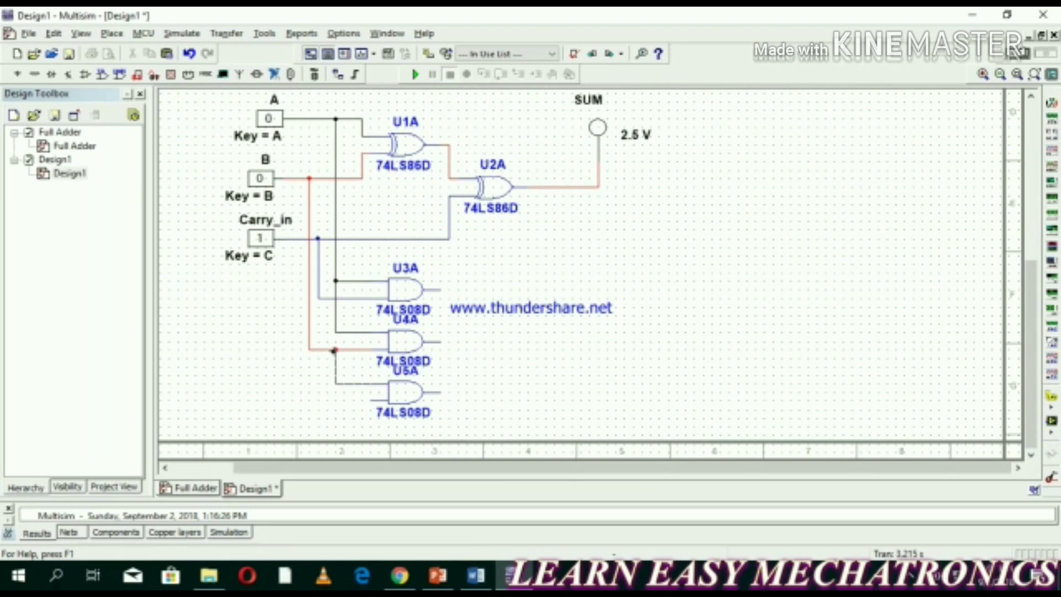
pyautogui.click(310, 349)
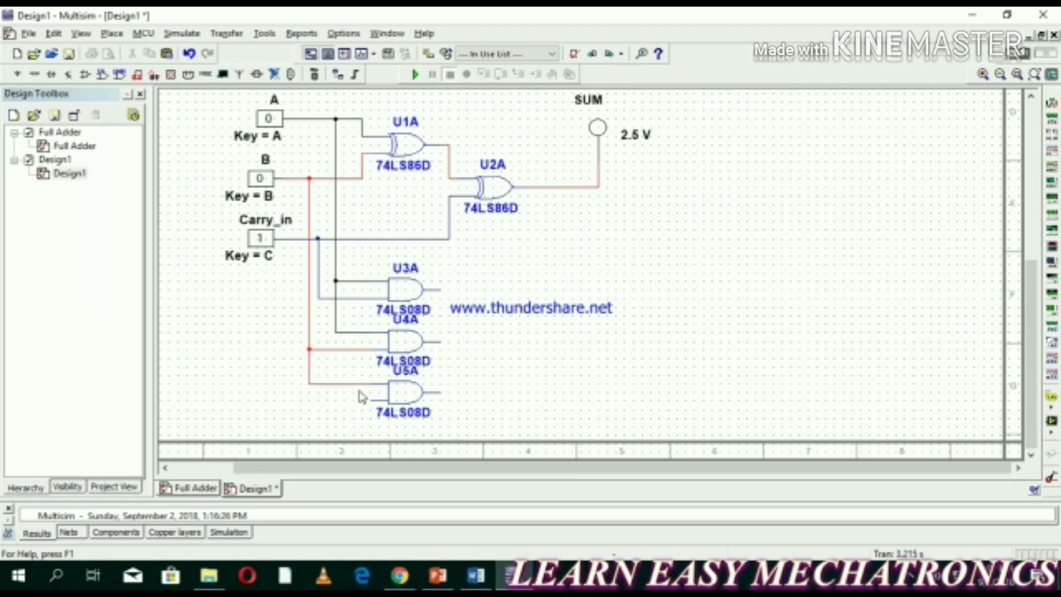
pyautogui.click(375, 405)
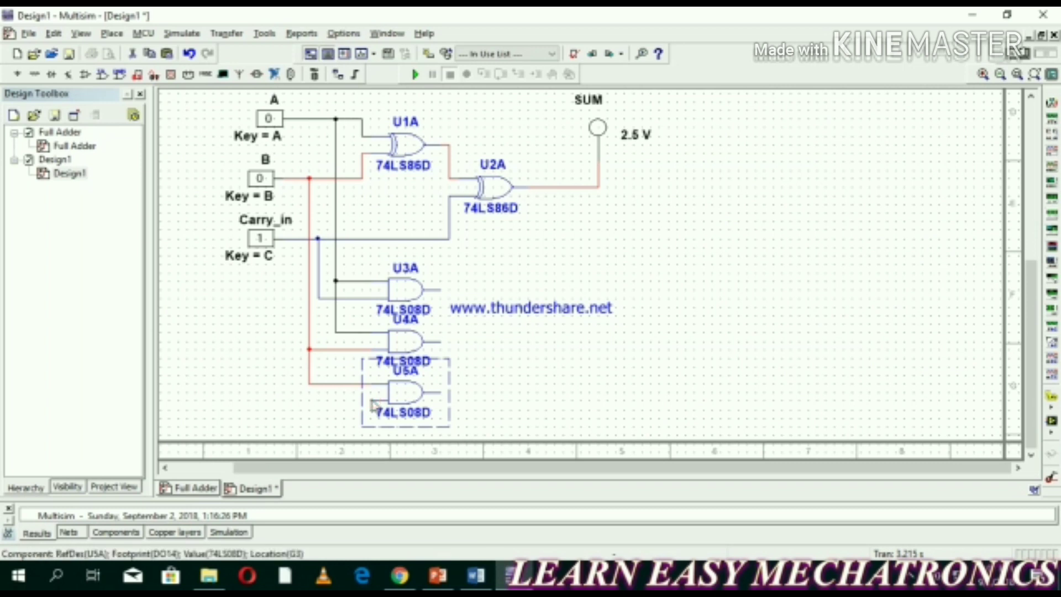
pyautogui.click(361, 404)
pyautogui.click(381, 395)
pyautogui.click(367, 402)
pyautogui.click(371, 400)
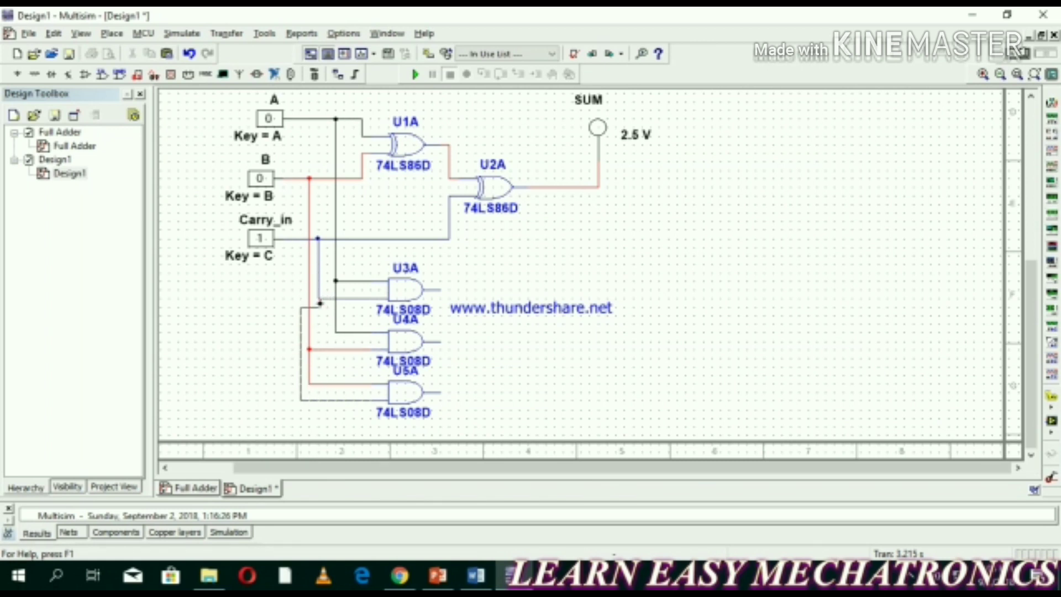
pyautogui.click(326, 299)
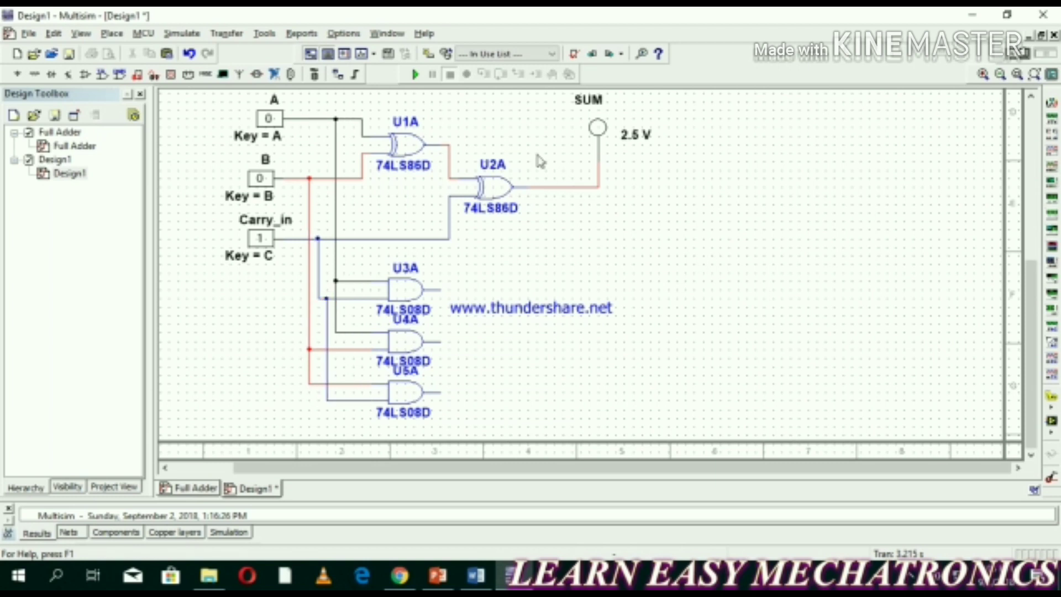
# Open the component selection for a new TTL part in the 74LS family and shorten the component search to 74ls.
pyautogui.moveTo(1031, 279)
pyautogui.mouseDown()
pyautogui.moveTo(1031, 197)
pyautogui.moveTo(1023, 281)
pyautogui.mouseUp()
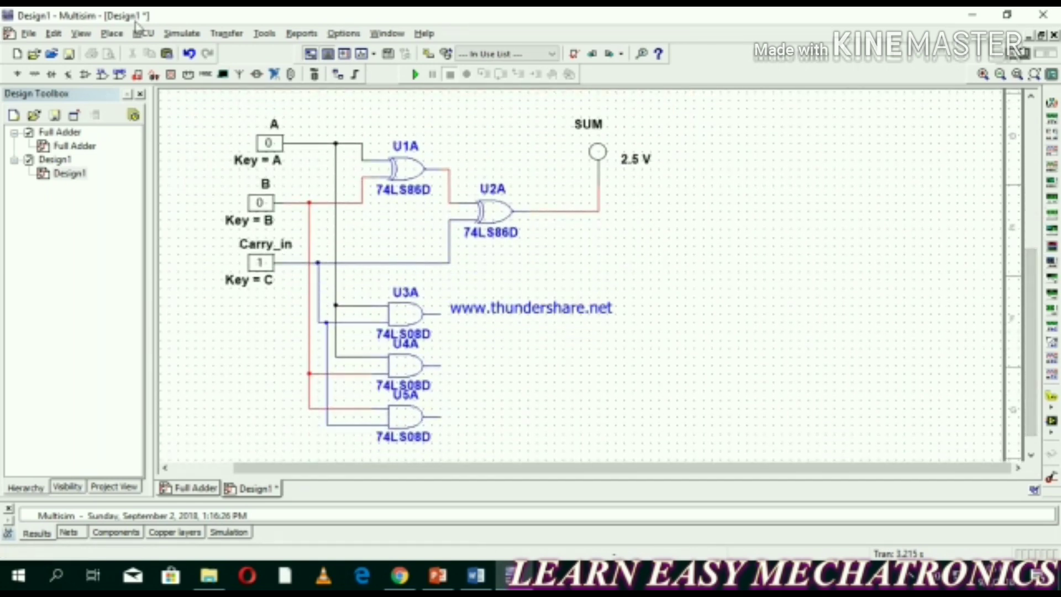
pyautogui.click(111, 33)
pyautogui.click(122, 50)
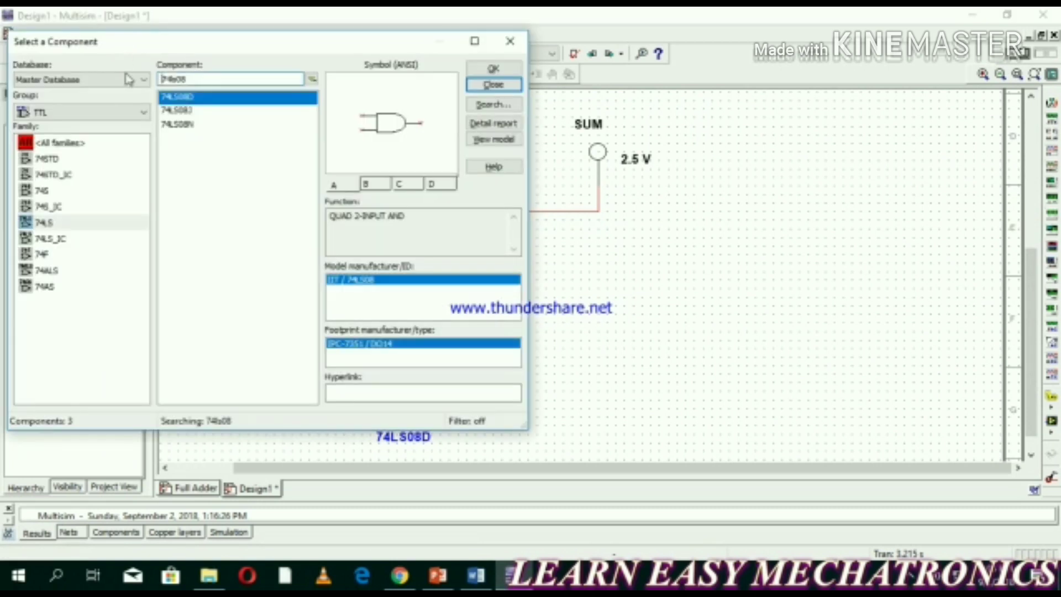
pyautogui.press('BackSpace')
pyautogui.press('BackSpace')
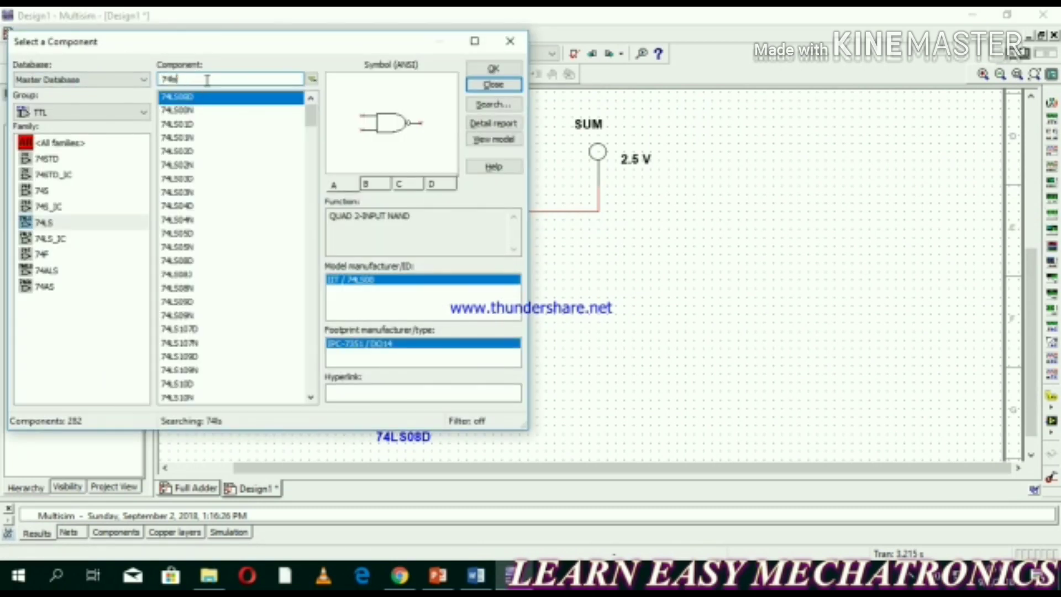
pyautogui.write('04')
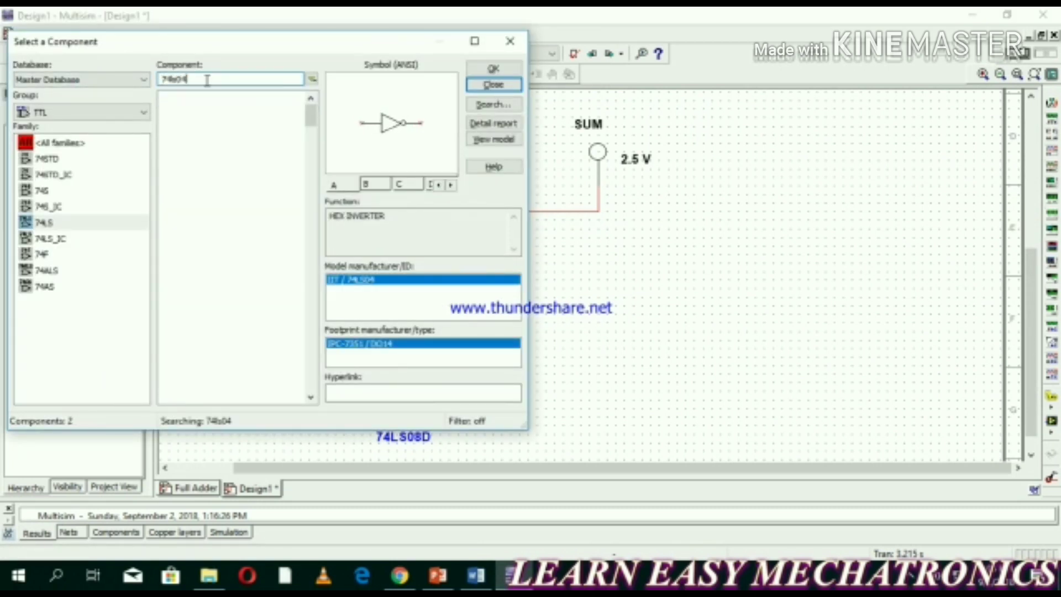
pyautogui.press('BackSpace')
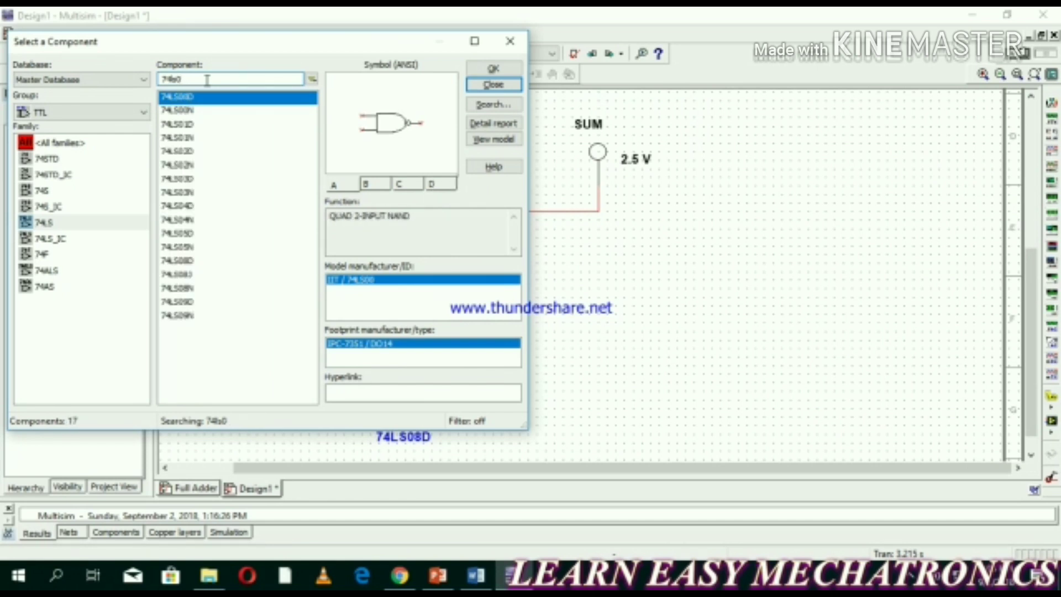
pyautogui.press('BackSpace')
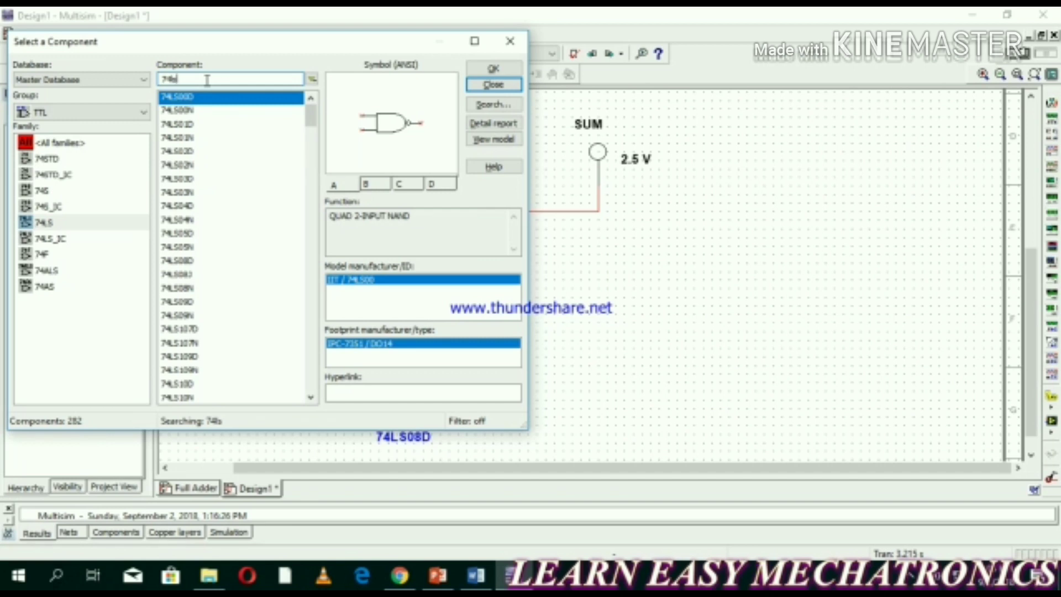
# Find the 74LS32D two-input OR gate and place two of them, one beside AND gate U3A and one lower and further right.
pyautogui.write('32')
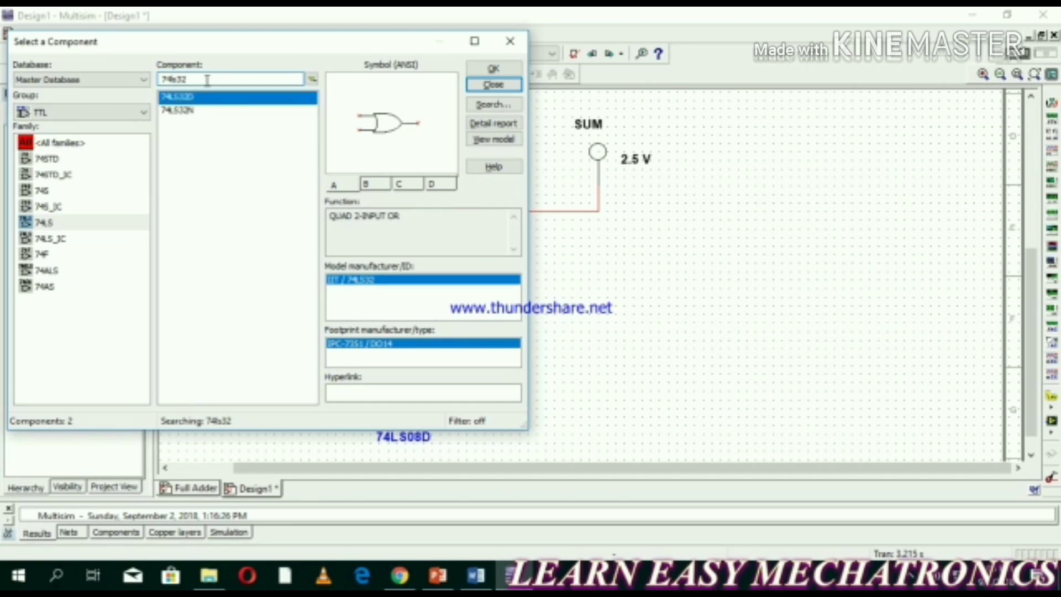
pyautogui.click(493, 68)
pyautogui.click(500, 74)
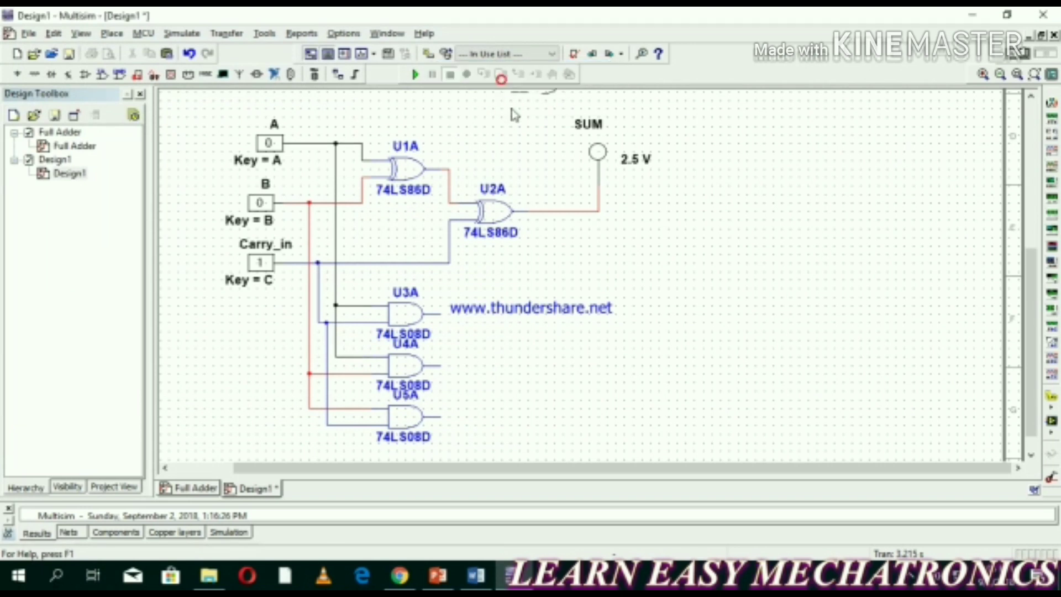
pyautogui.click(496, 336)
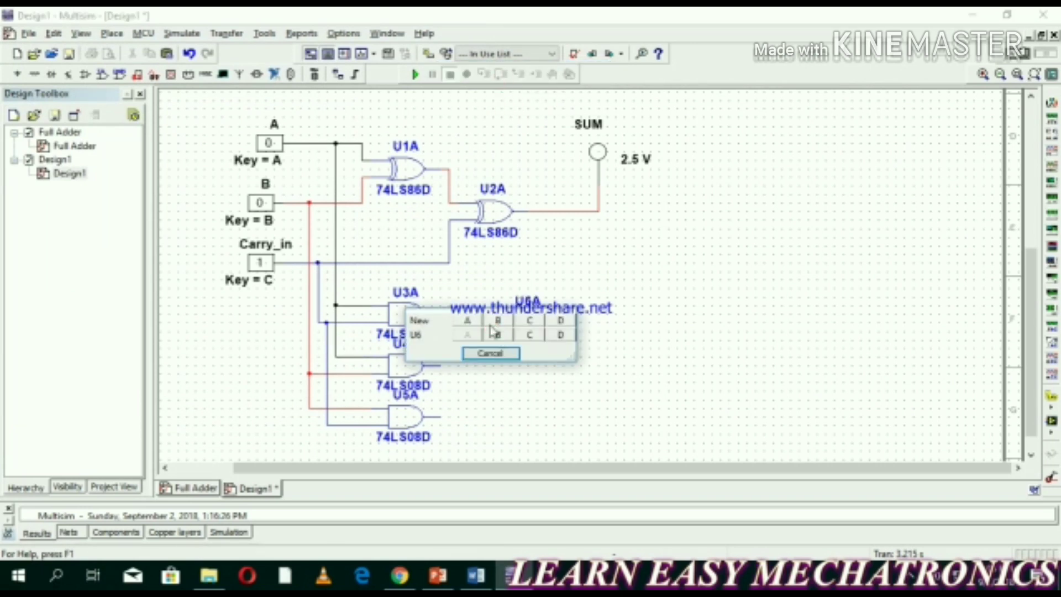
pyautogui.click(493, 328)
pyautogui.click(587, 407)
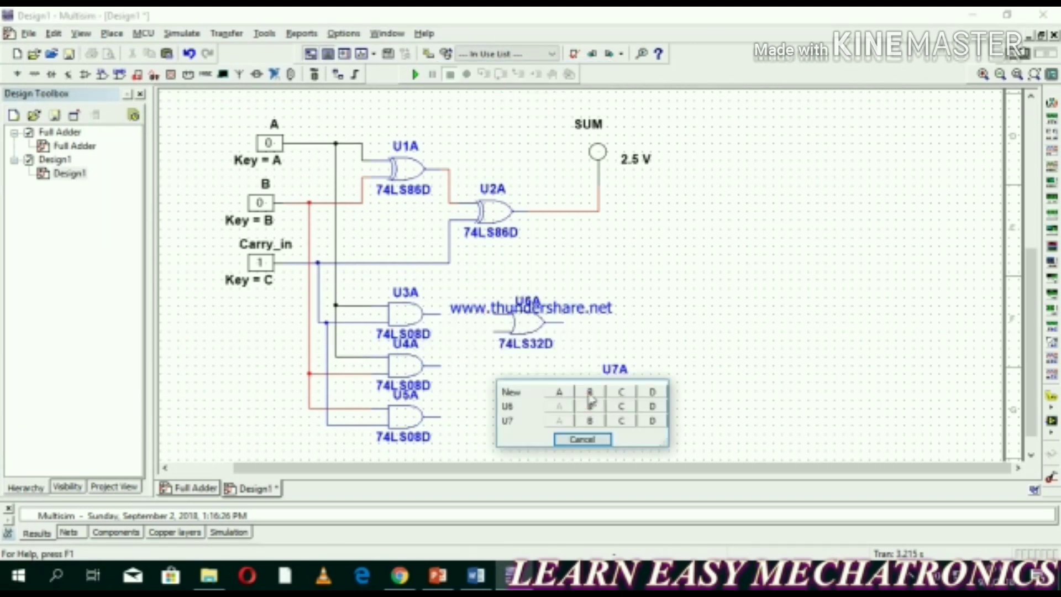
pyautogui.click(594, 443)
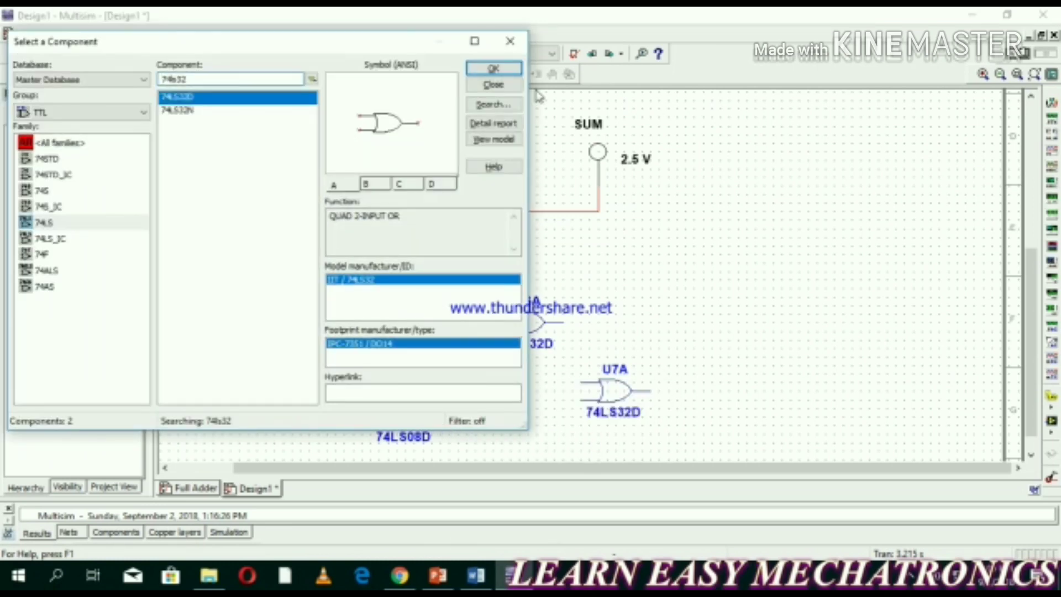
pyautogui.click(495, 85)
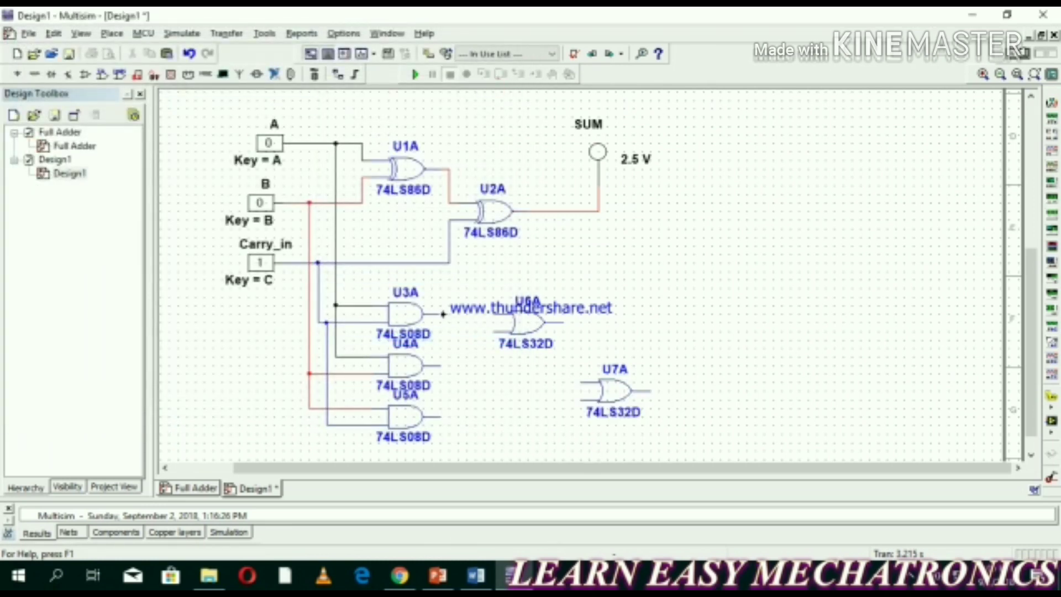
# Wire the output of AND gate U3A to the upper input of OR gate U6A and the output of U4A to its lower input.
pyautogui.scroll(3, 1026, 336)
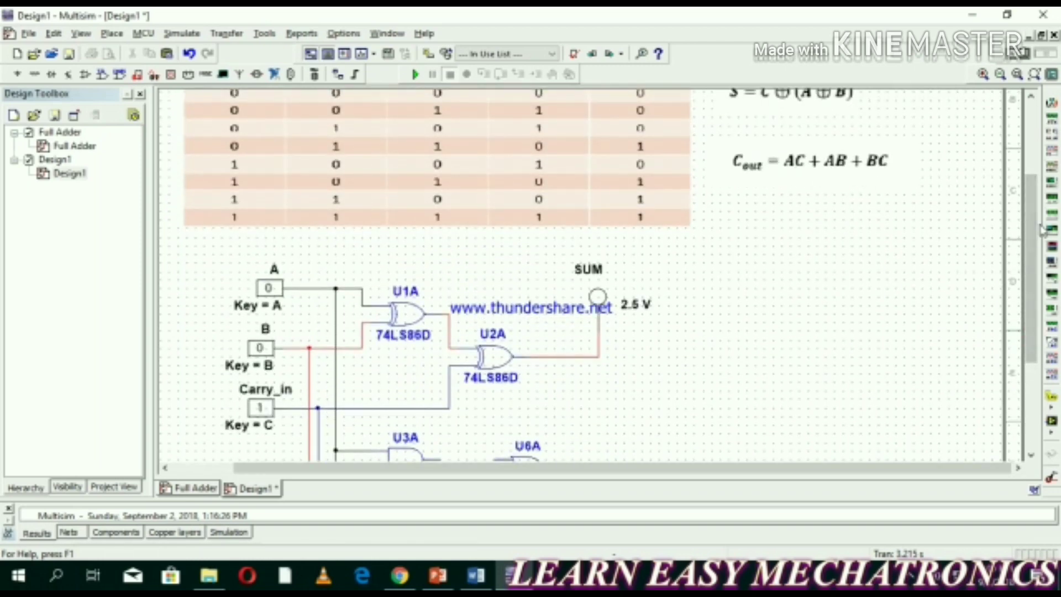
pyautogui.scroll(-3, 1022, 217)
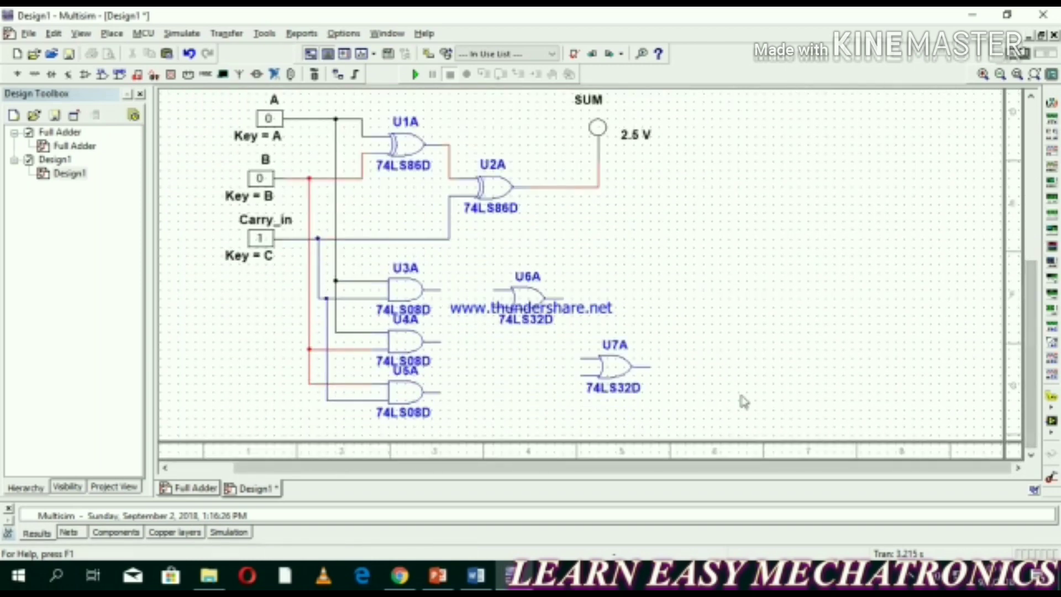
pyautogui.click(446, 289)
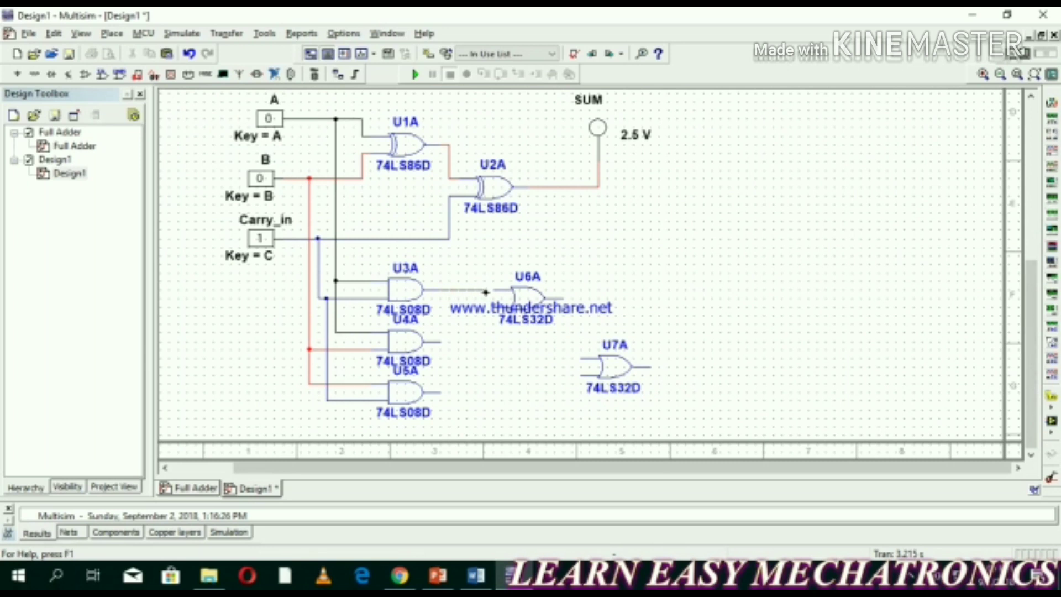
pyautogui.click(504, 290)
pyautogui.click(441, 337)
pyautogui.click(504, 299)
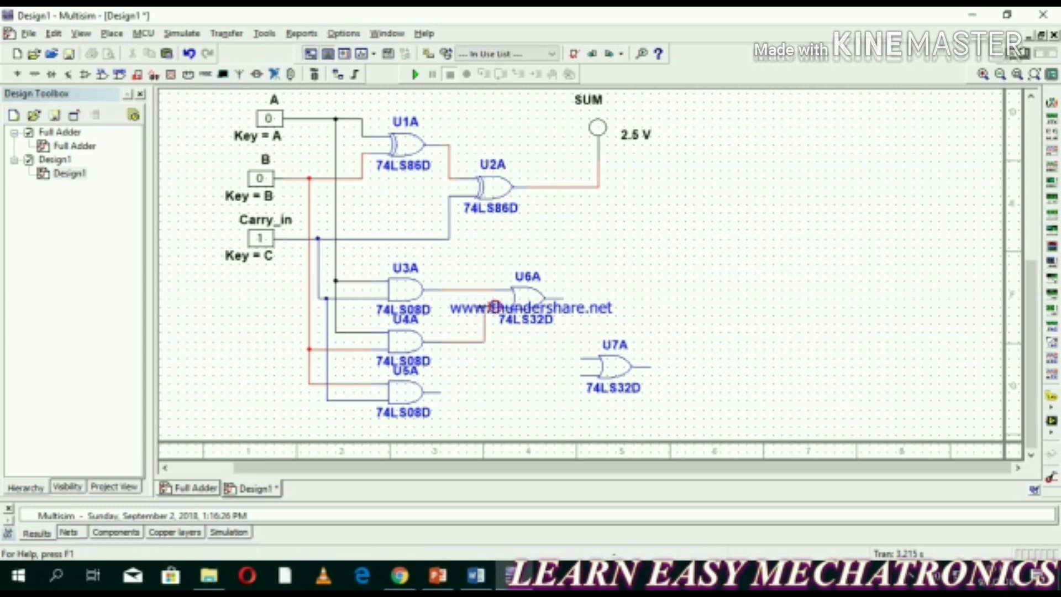
# Wire the output of AND gate U5A to the lower input of OR gate U7A and the output of U6A to its upper input.
pyautogui.click(442, 393)
pyautogui.click(584, 377)
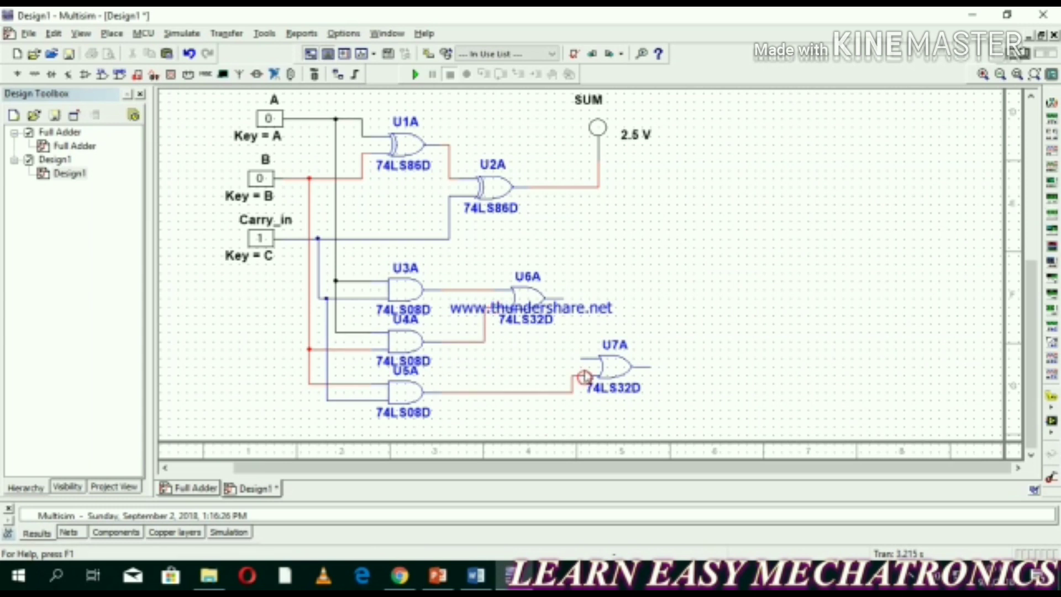
pyautogui.click(581, 358)
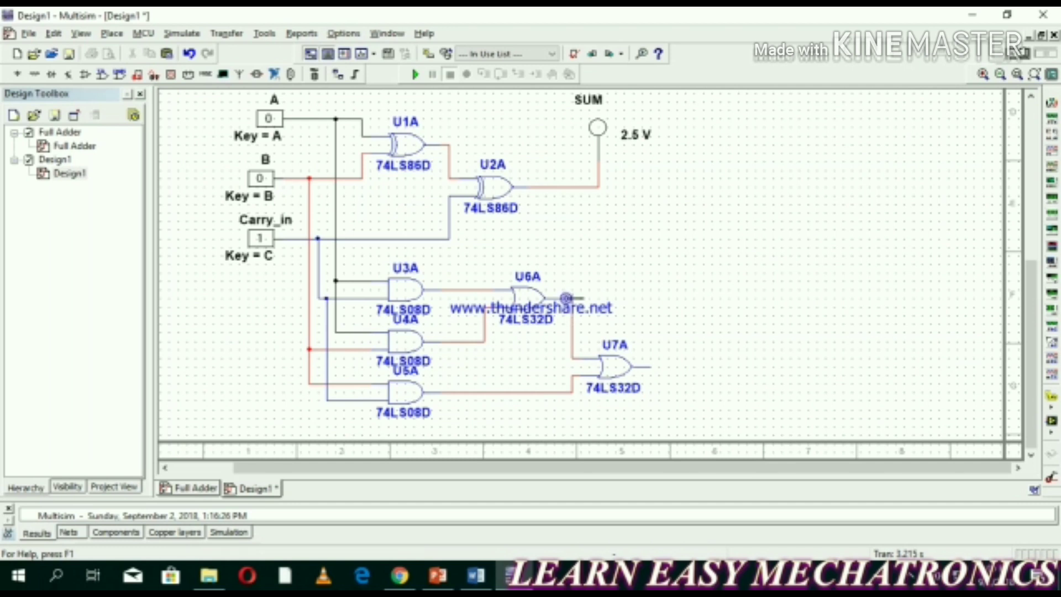
pyautogui.click(566, 298)
# Place a PROBE_DIG_GREEN indicator above and to the right of OR gate U7A and connect it to that gate's output.
pyautogui.click(111, 35)
pyautogui.click(132, 55)
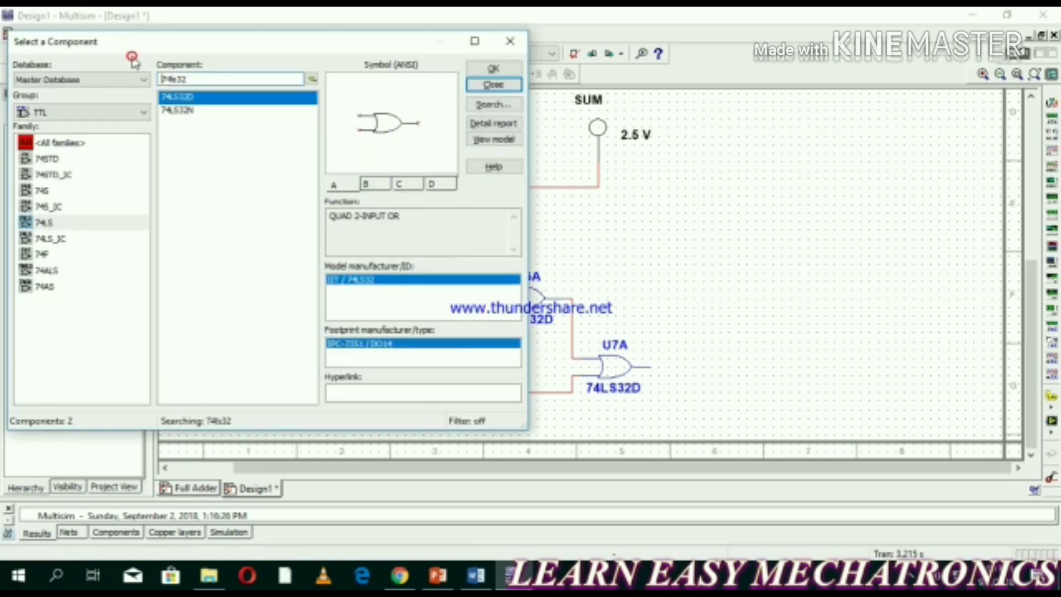
pyautogui.click(71, 112)
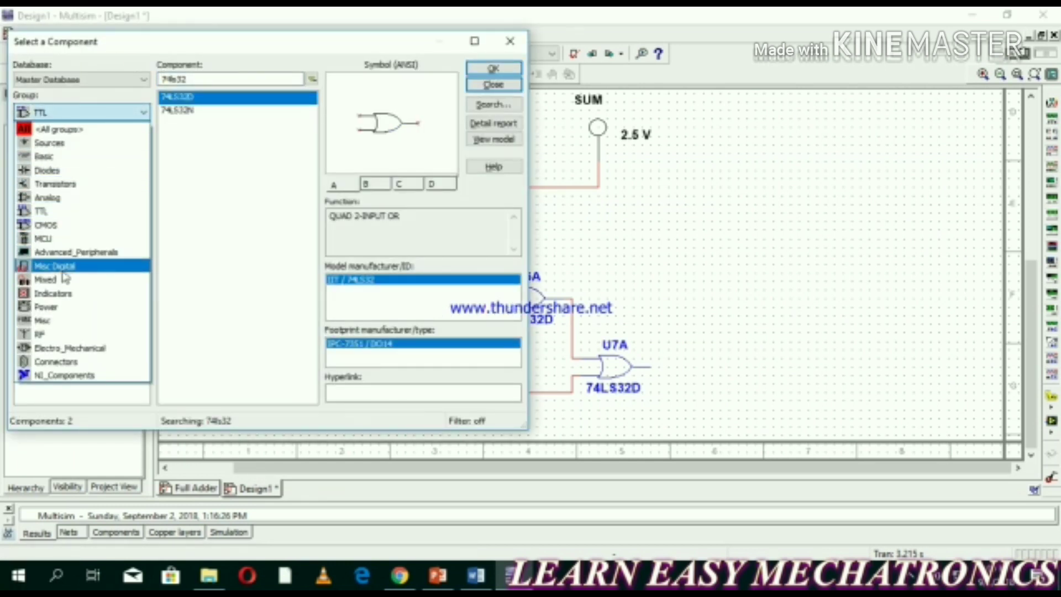
pyautogui.click(60, 294)
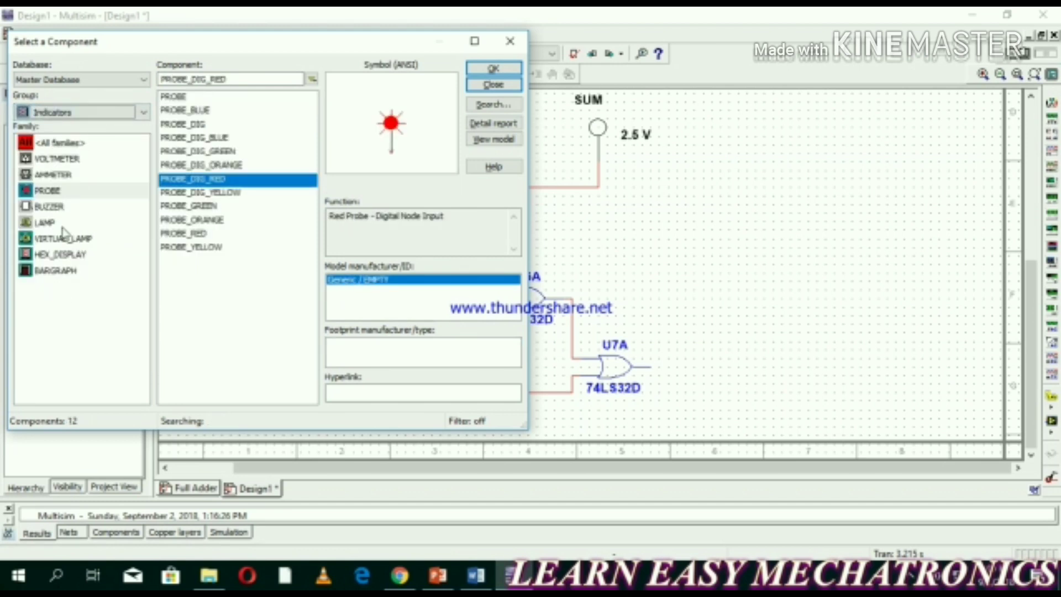
pyautogui.click(101, 192)
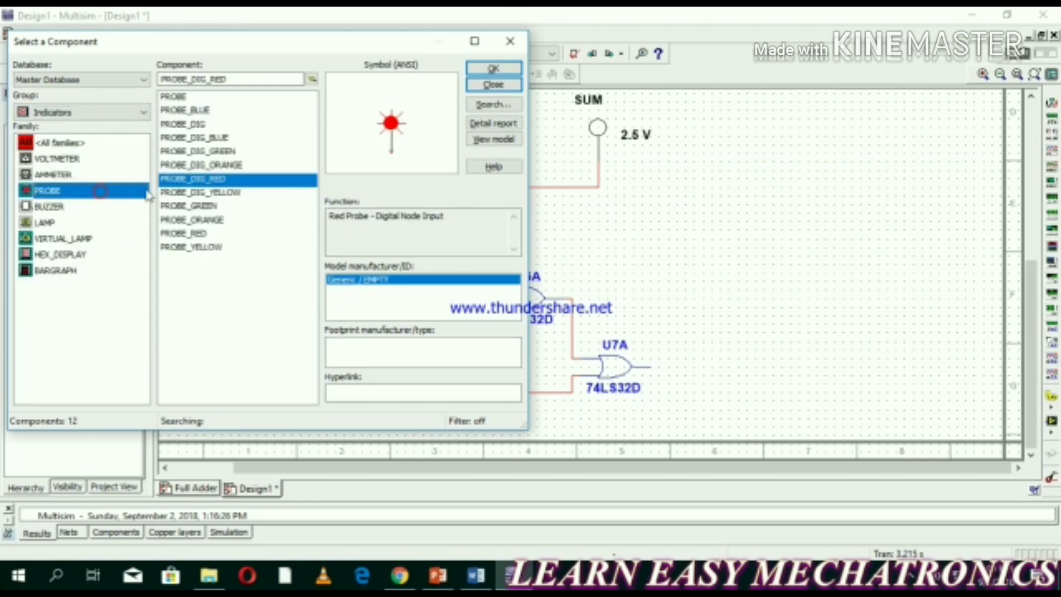
pyautogui.click(184, 188)
pyautogui.click(218, 153)
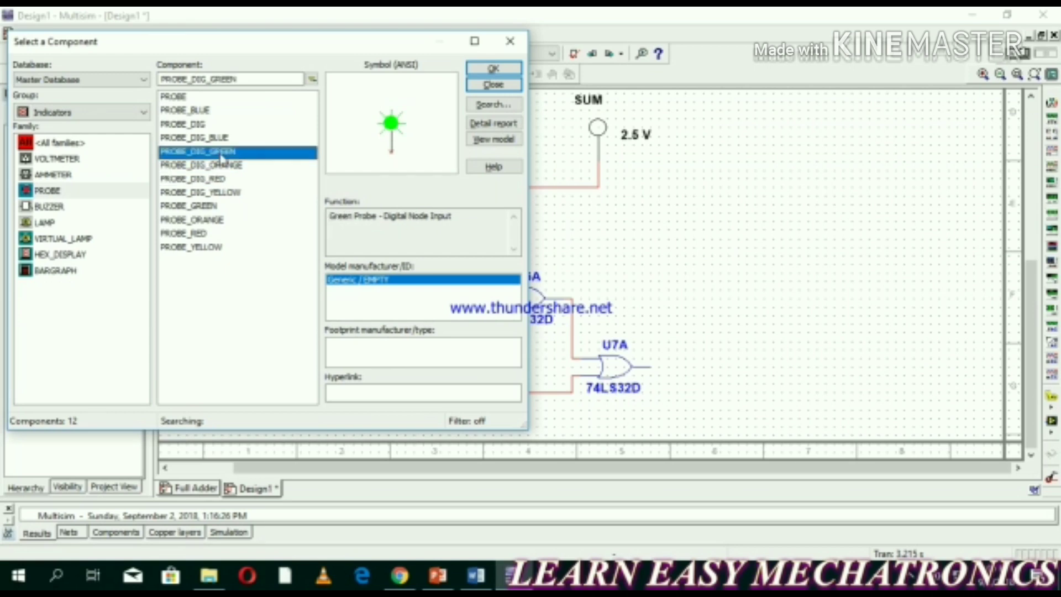
pyautogui.click(494, 68)
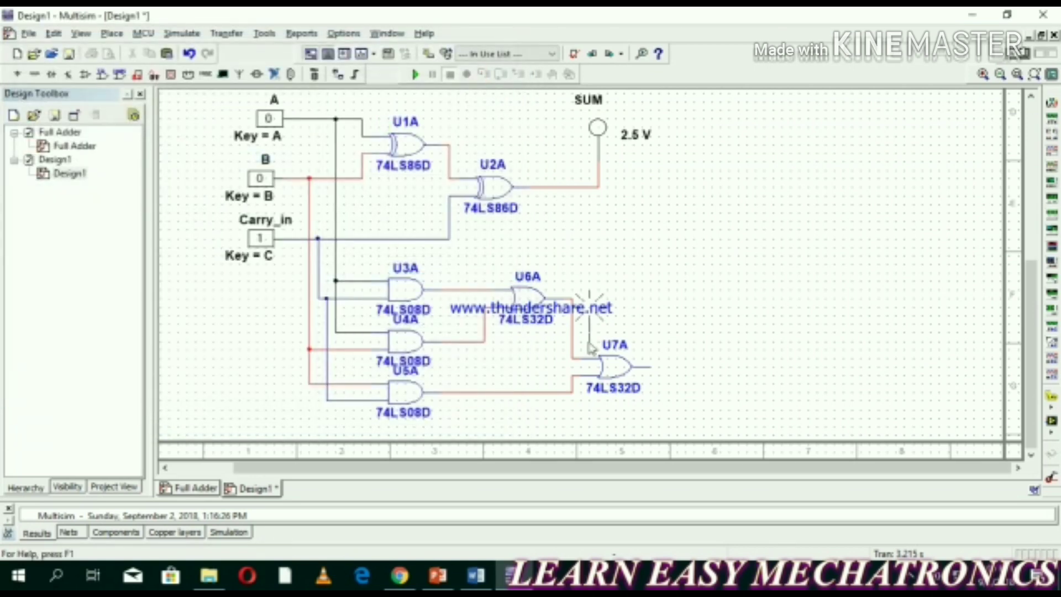
pyautogui.click(675, 353)
pyautogui.click(644, 367)
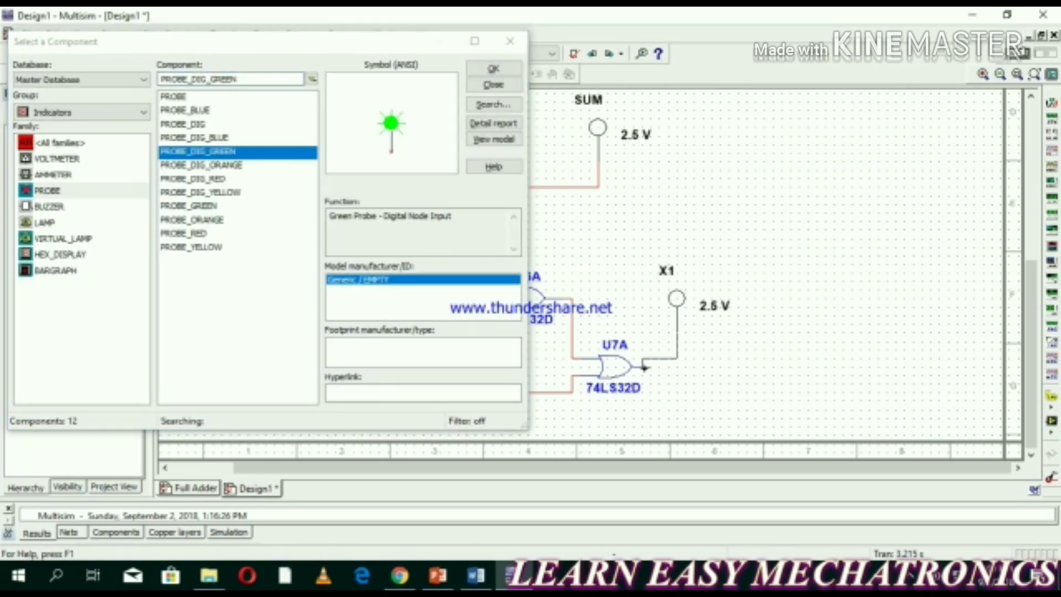
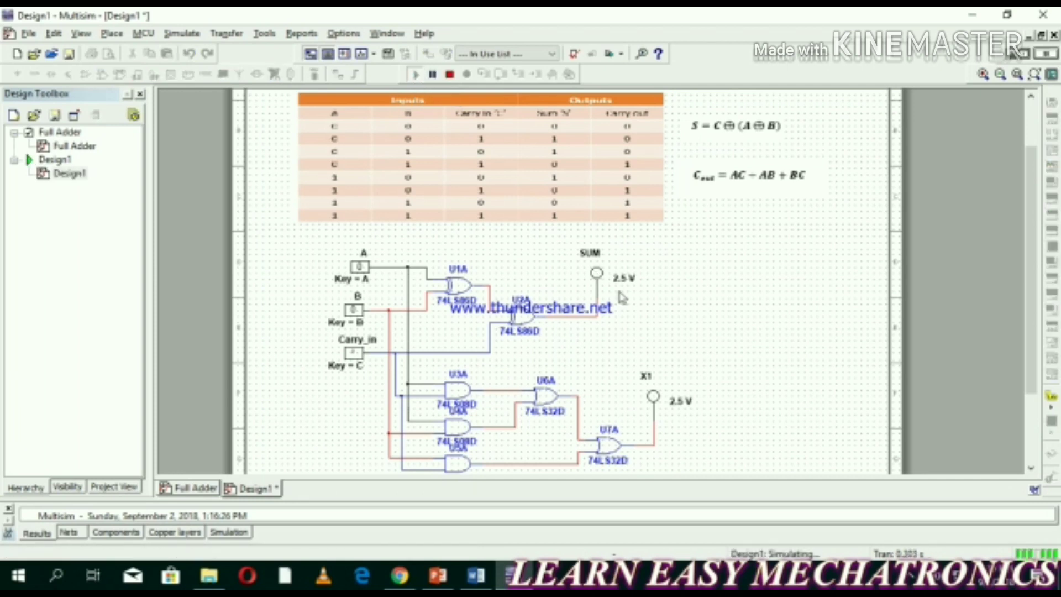
# With the simulation running and A at 0, test the B and Carry_in combinations 01, 10 and 11 against the truth table.
pyautogui.click(360, 357)
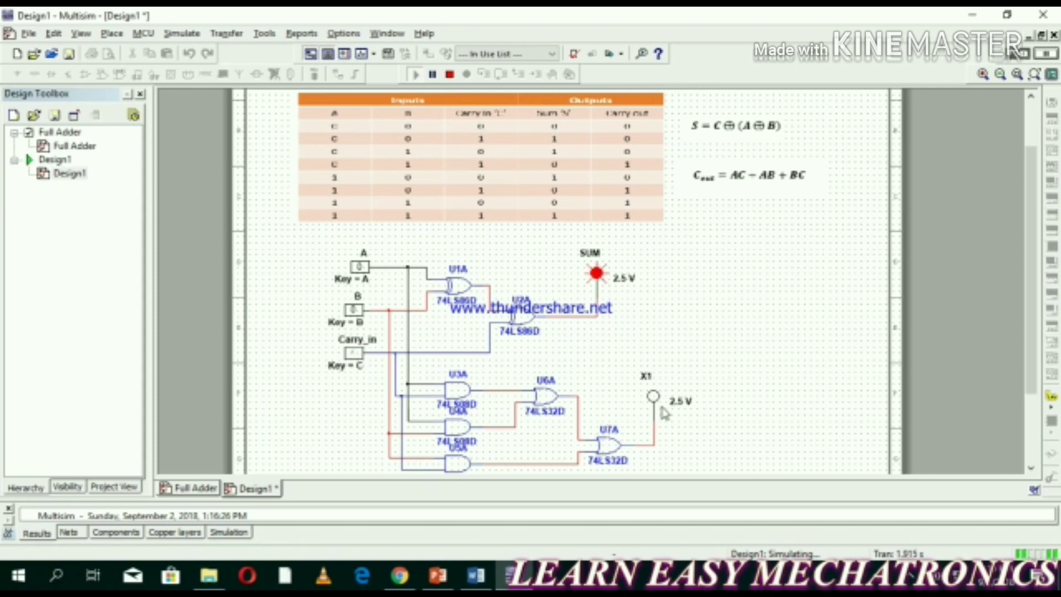
pyautogui.click(361, 359)
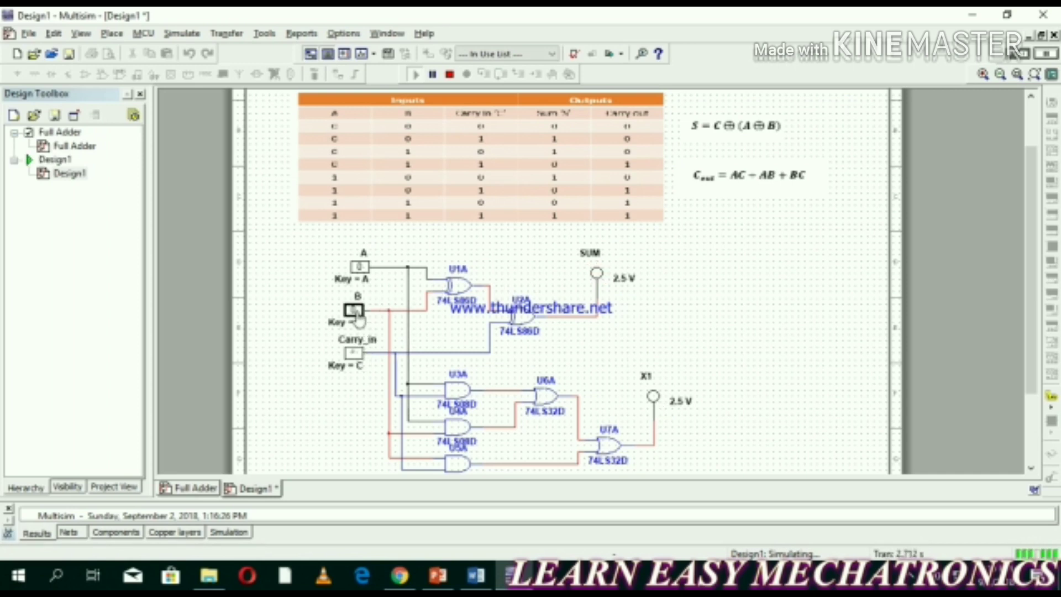
pyautogui.click(356, 311)
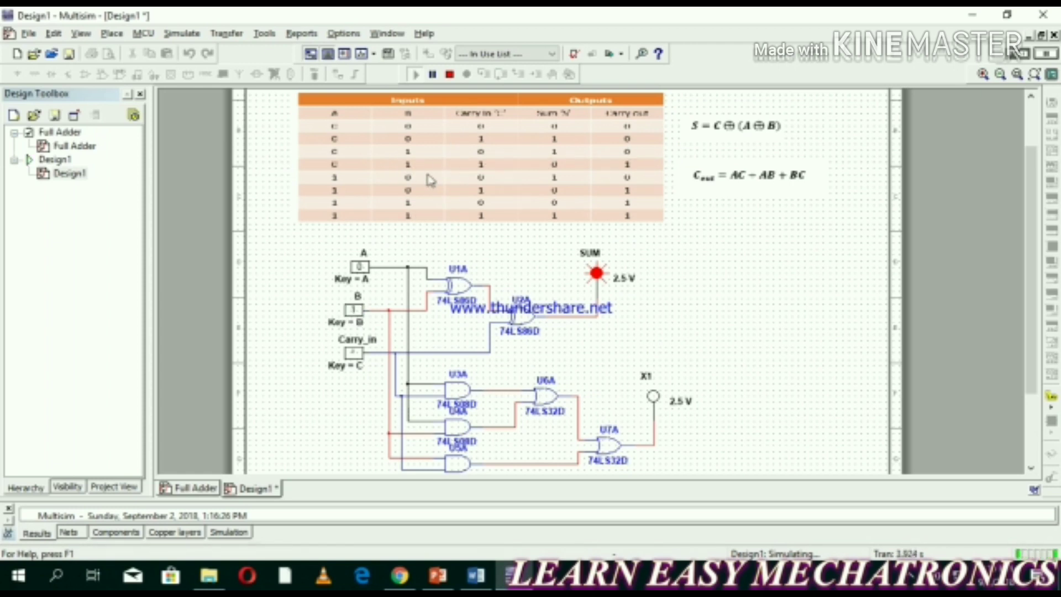
pyautogui.click(356, 356)
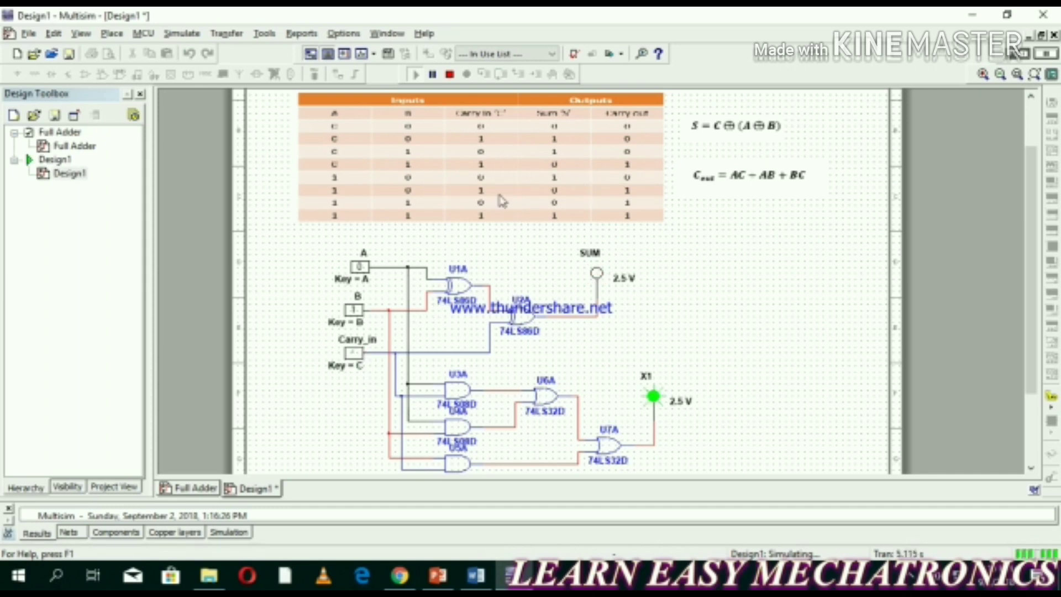
# Set A to 1, test the B and Carry_in combinations 00, 01, 10 and 11 against the truth table, and stop the simulation.
pyautogui.click(360, 271)
pyautogui.click(353, 310)
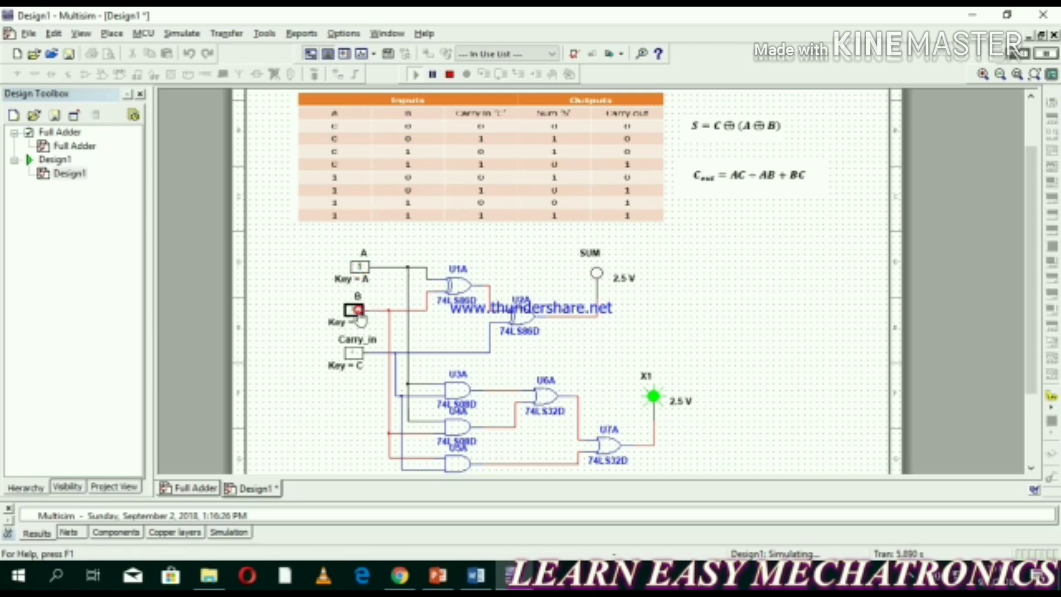
pyautogui.click(356, 353)
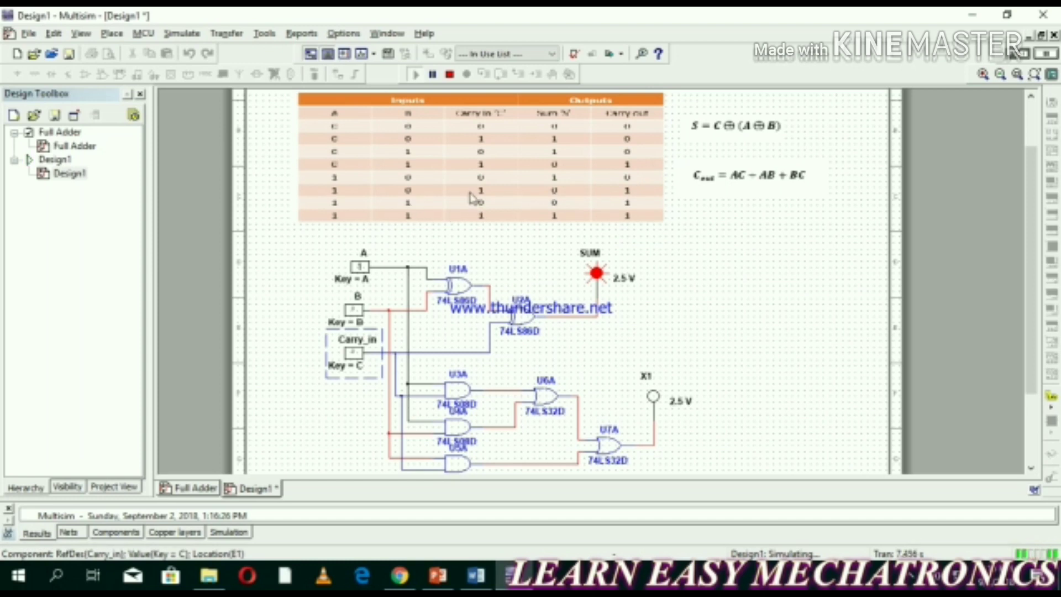
pyautogui.click(360, 359)
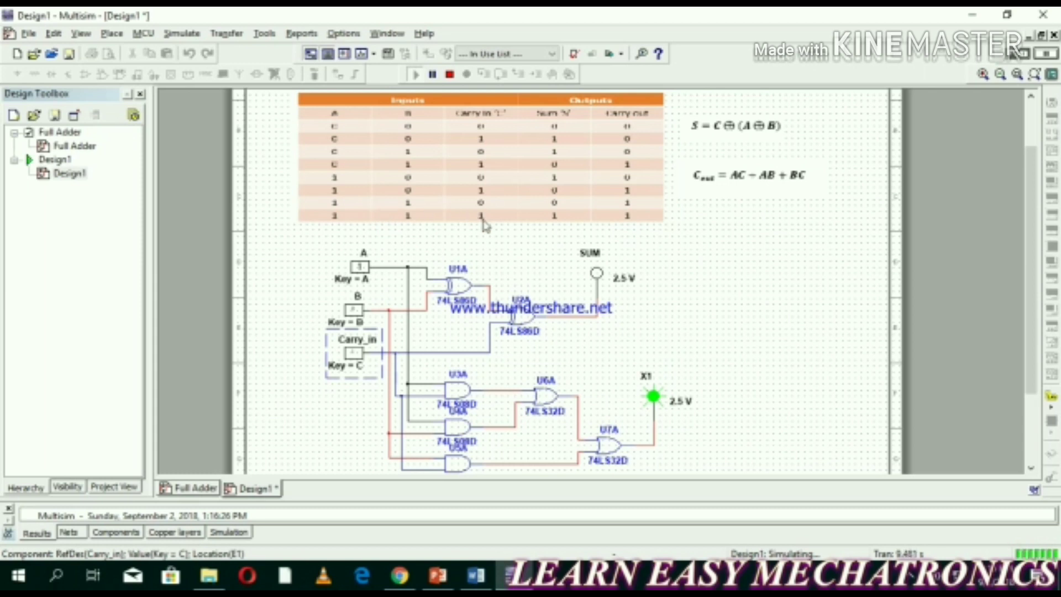
pyautogui.click(357, 310)
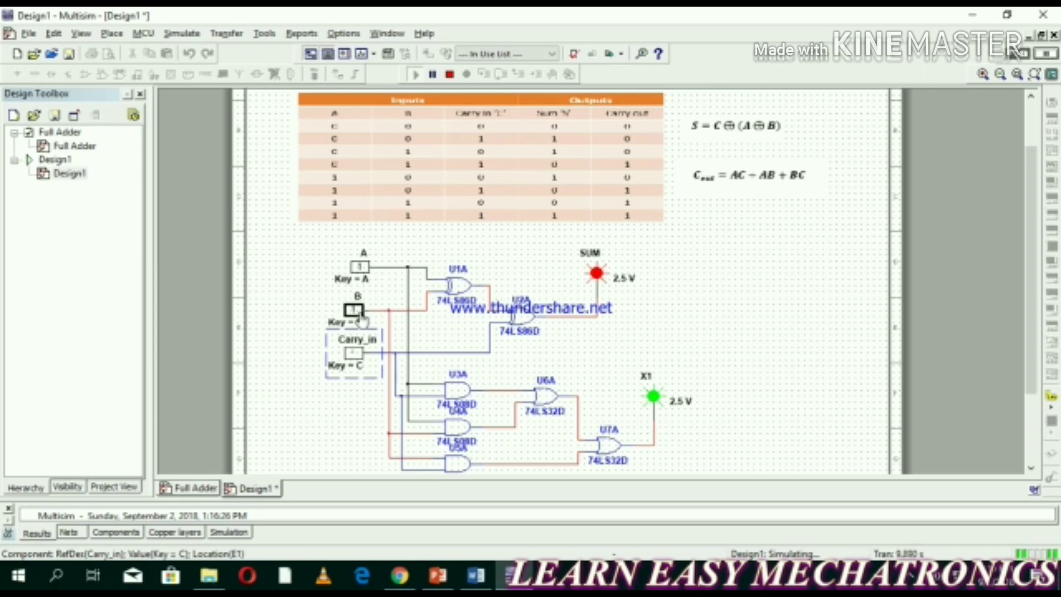
pyautogui.click(360, 354)
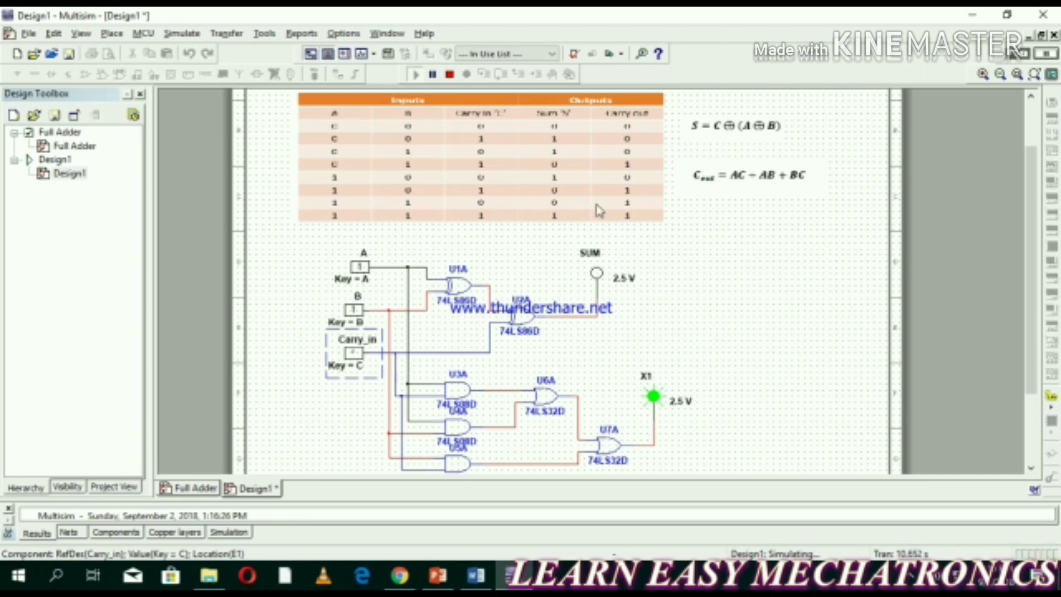
pyautogui.click(359, 360)
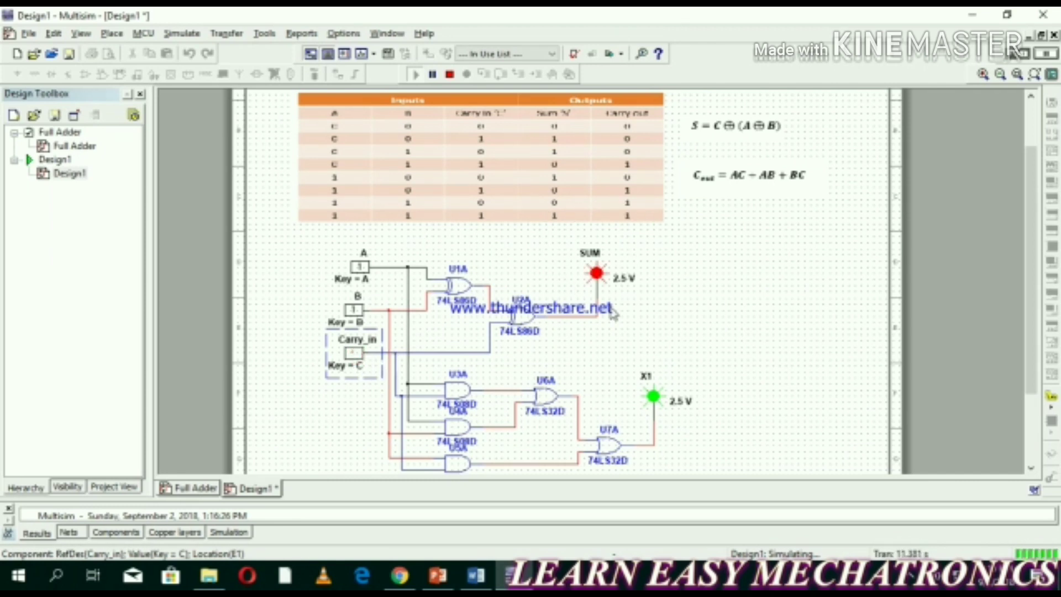
pyautogui.click(451, 74)
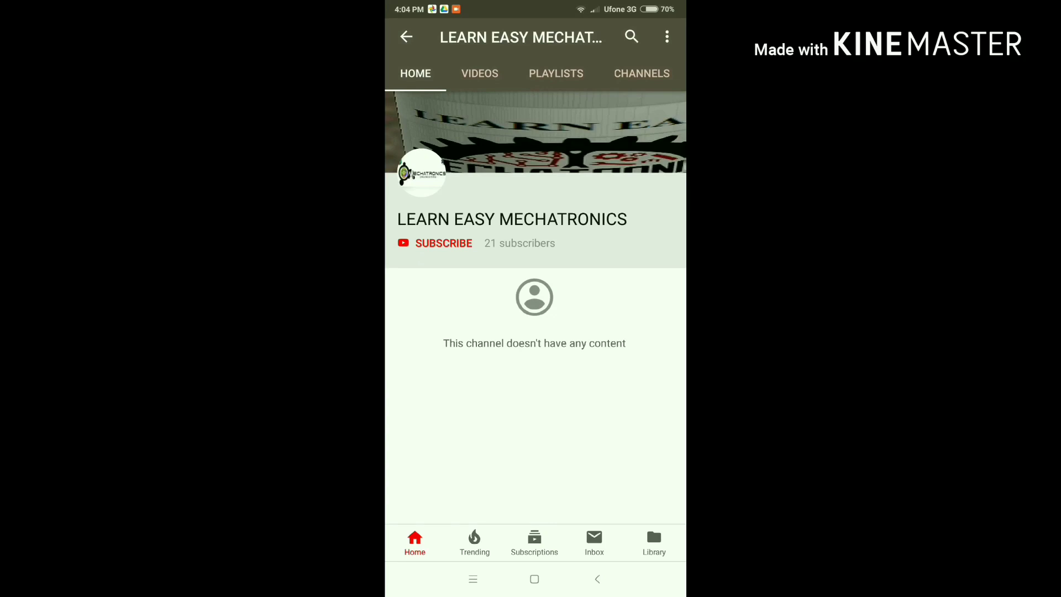
pyautogui.click(442, 244)
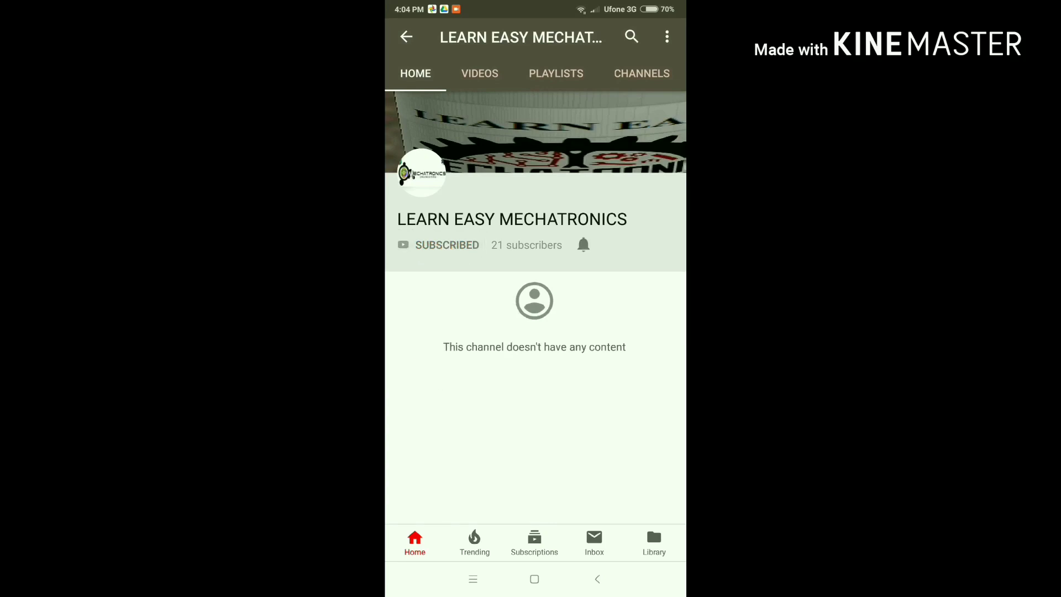